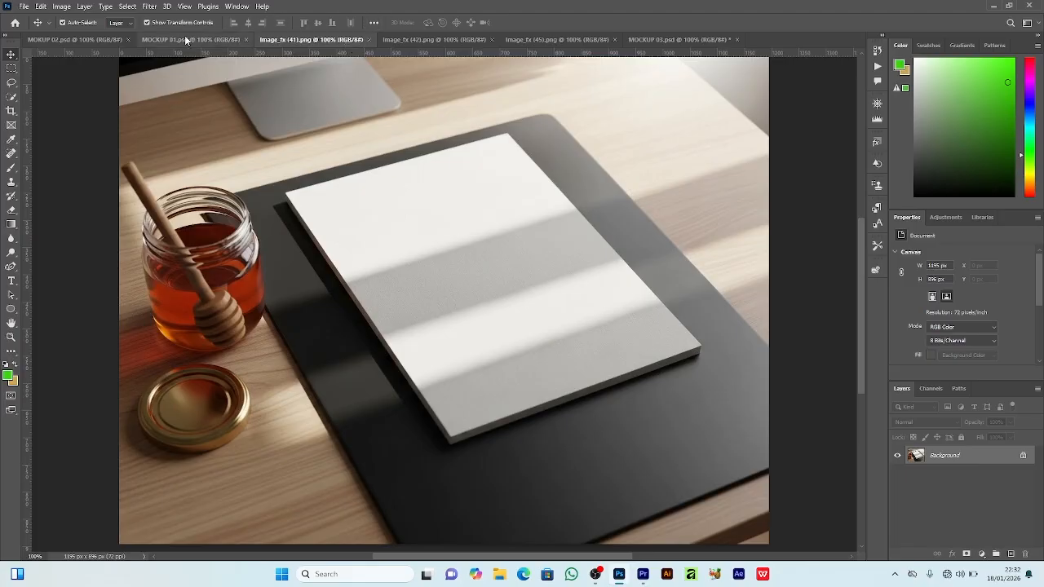
# - Look through the open mockup documents, including MOCKUP 03.psd and MOCKUP 01.psd
pyautogui.click(93, 36)
pyautogui.click(665, 39)
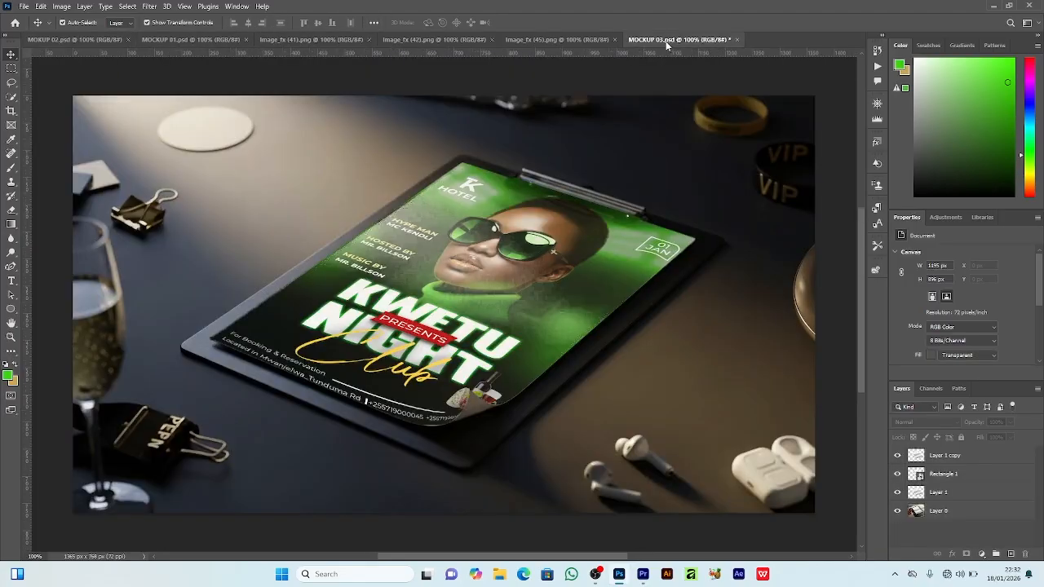
pyautogui.click(205, 40)
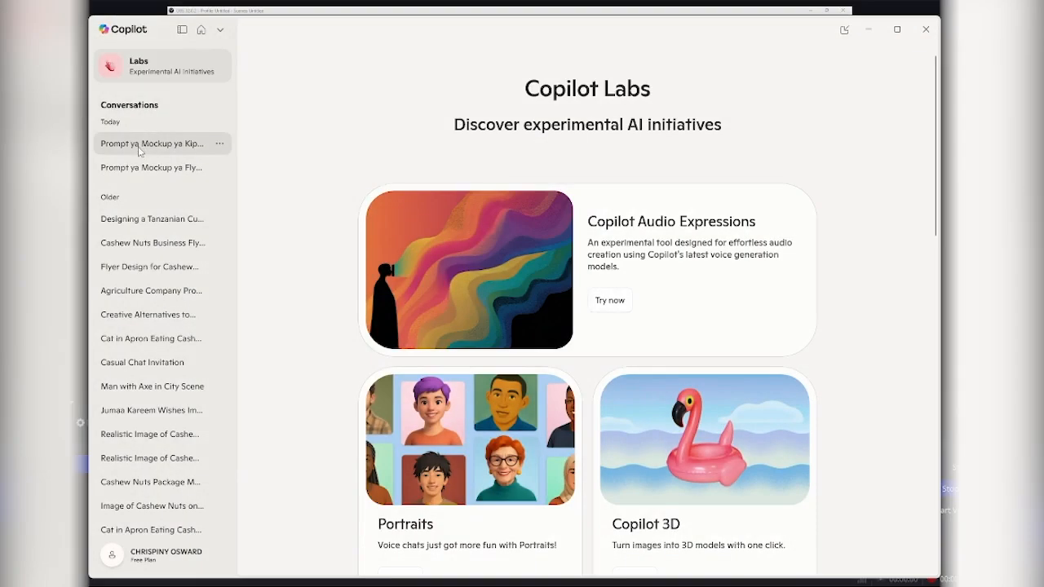
# - In Copilot, open the "Prompt ya Mockup ya Kipeperushi cha Burudani" conversation and copy its full mockup prompt paragraph
pyautogui.click(141, 146)
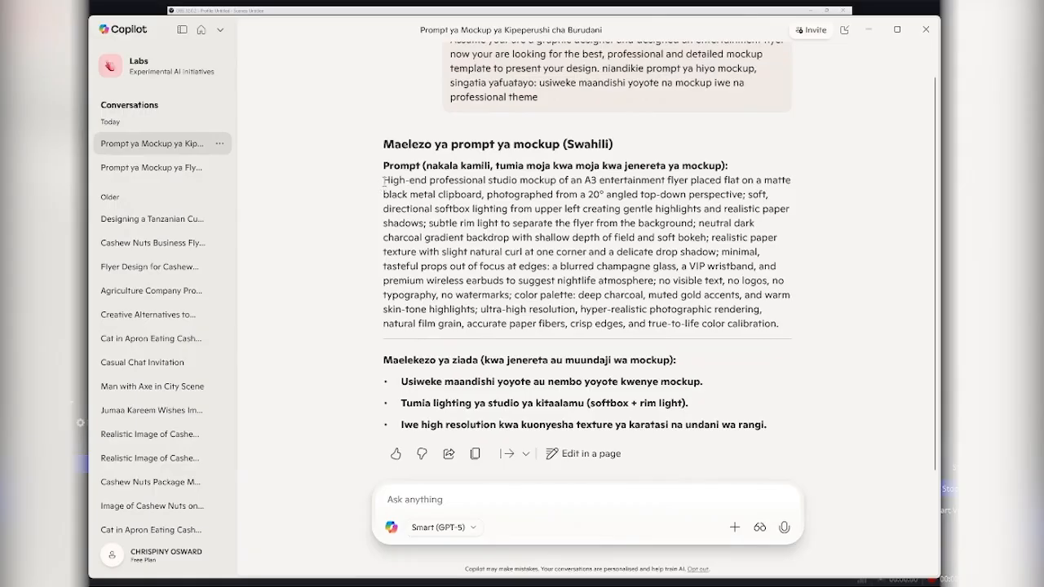
pyautogui.moveTo(384, 182); pyautogui.dragTo(818, 322)
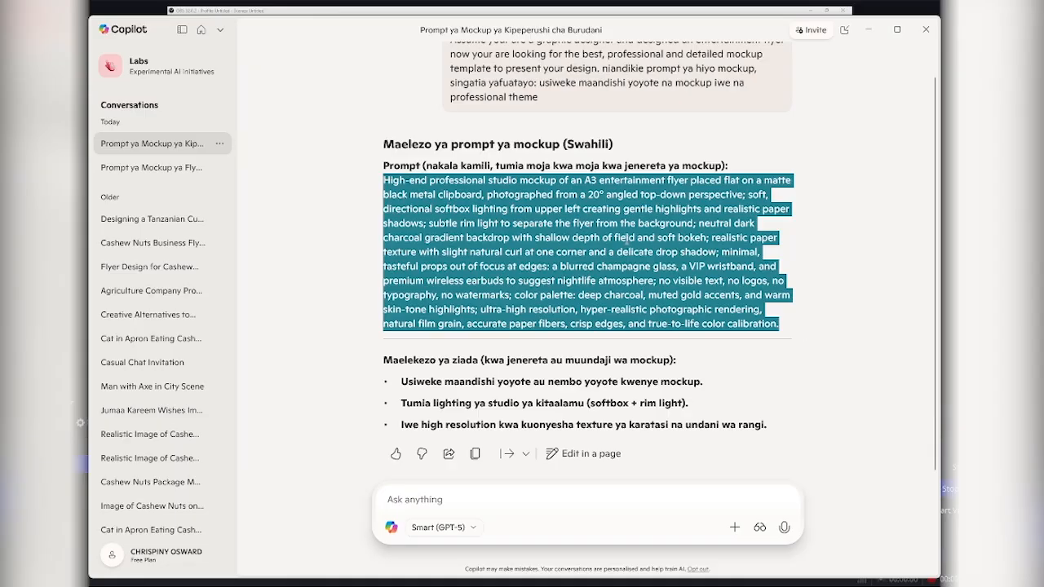
pyautogui.rightClick(626, 237)
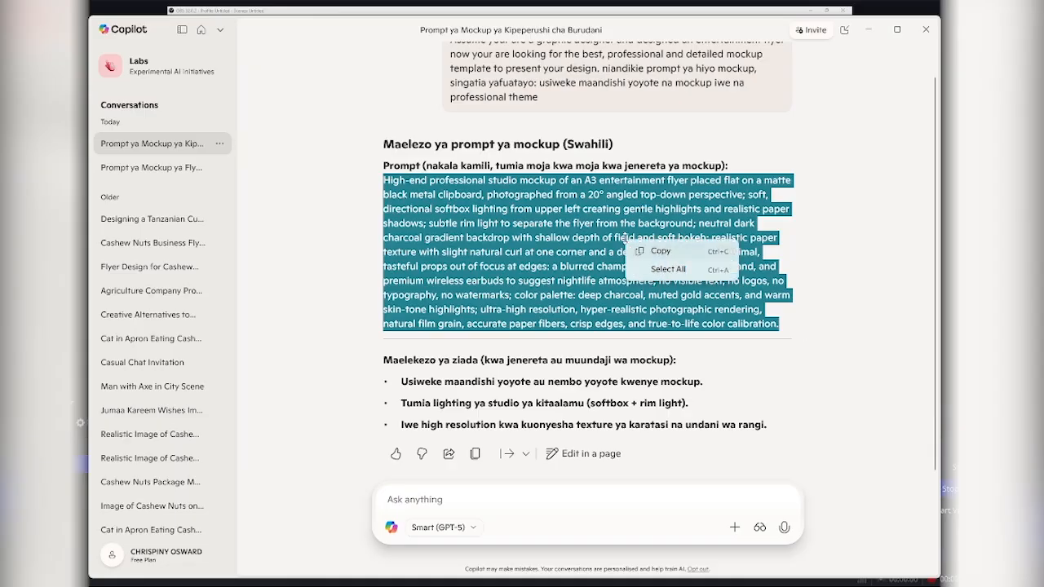
pyautogui.click(669, 253)
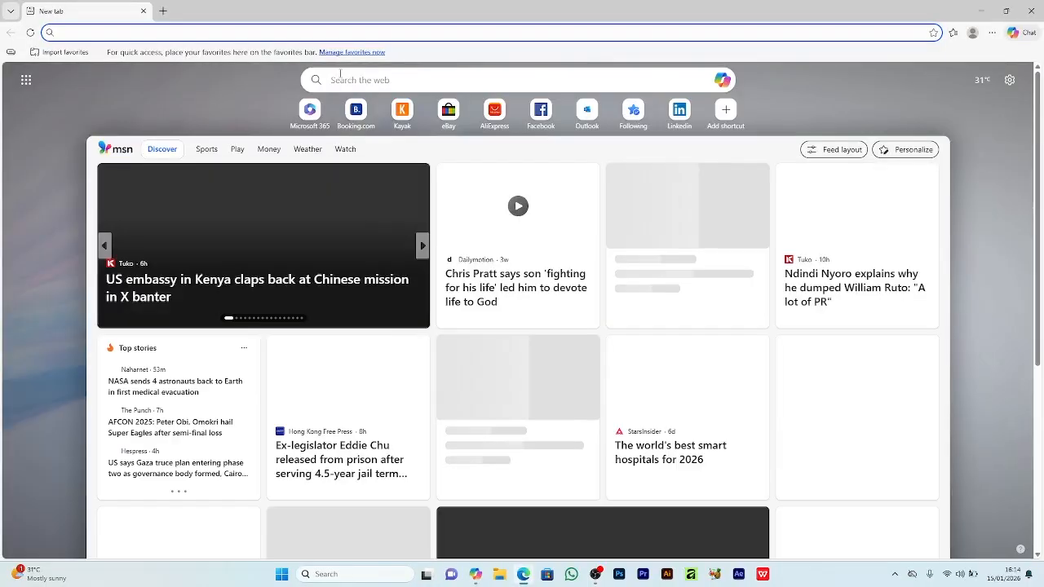
# - In the web browser, search for "google image fx" and open the ImageFX page on labs.google
pyautogui.click(339, 79)
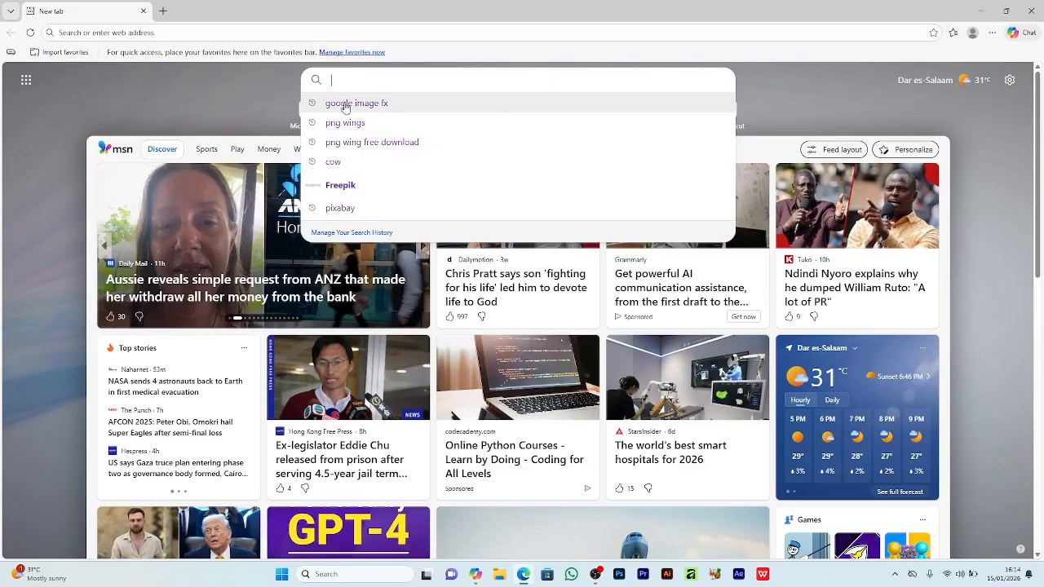
pyautogui.click(345, 105)
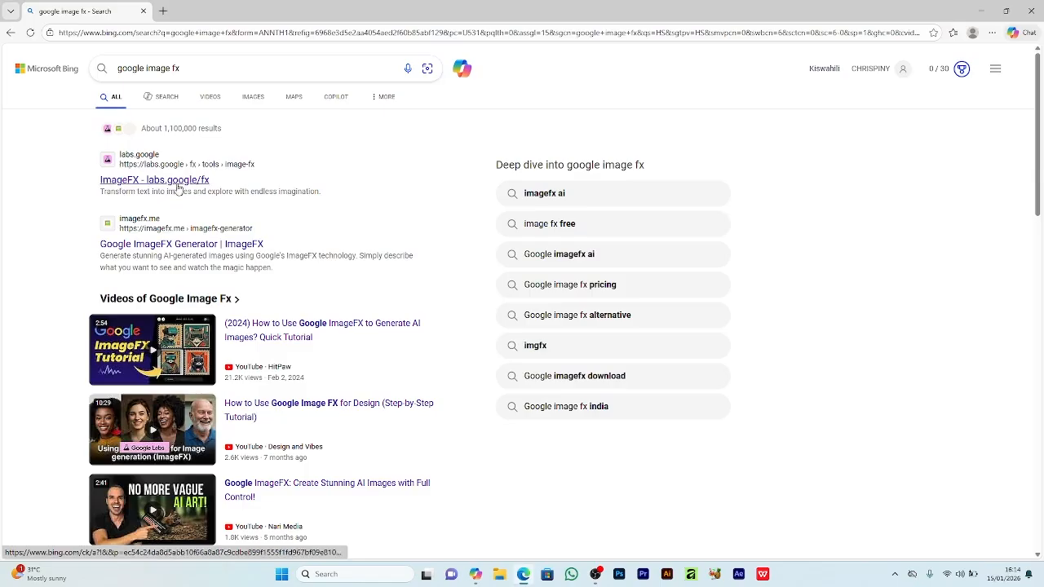
pyautogui.click(150, 187)
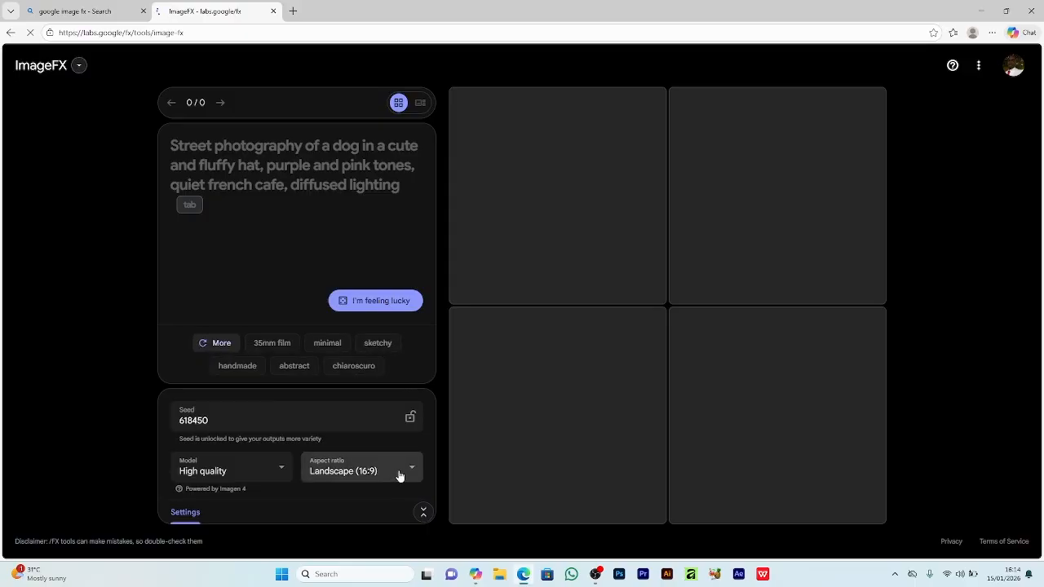
# - Choose the Landscape (16:9) aspect ratio and paste the copied mockup prompt into the prompt box
pyautogui.click(398, 475)
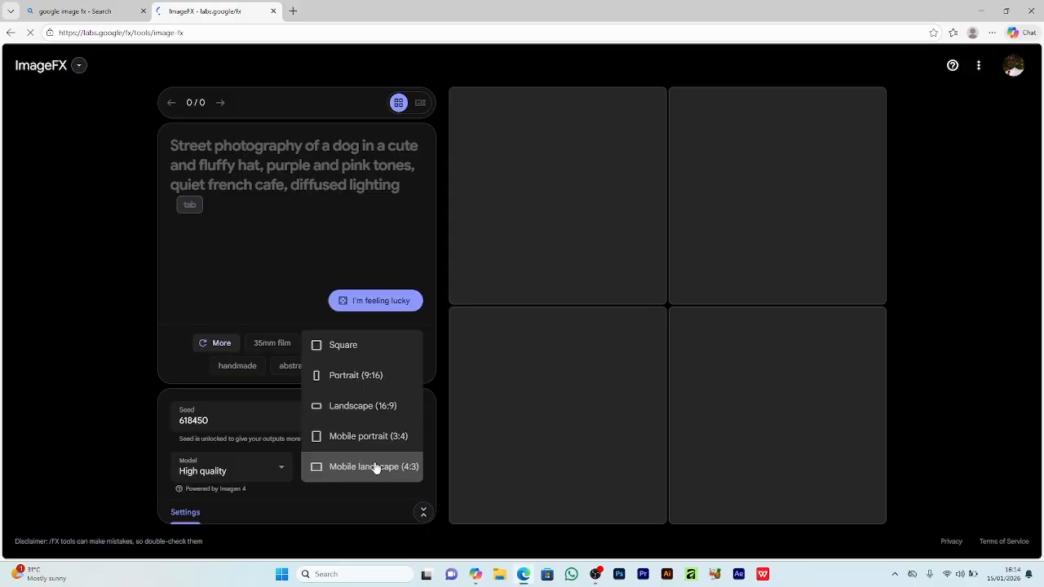
pyautogui.click(363, 406)
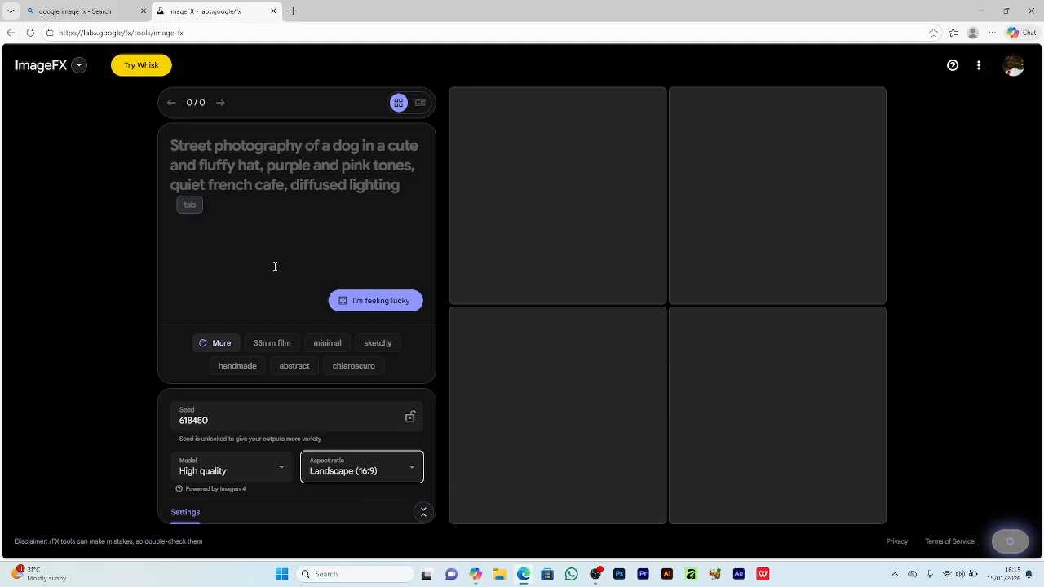
pyautogui.rightClick(220, 206)
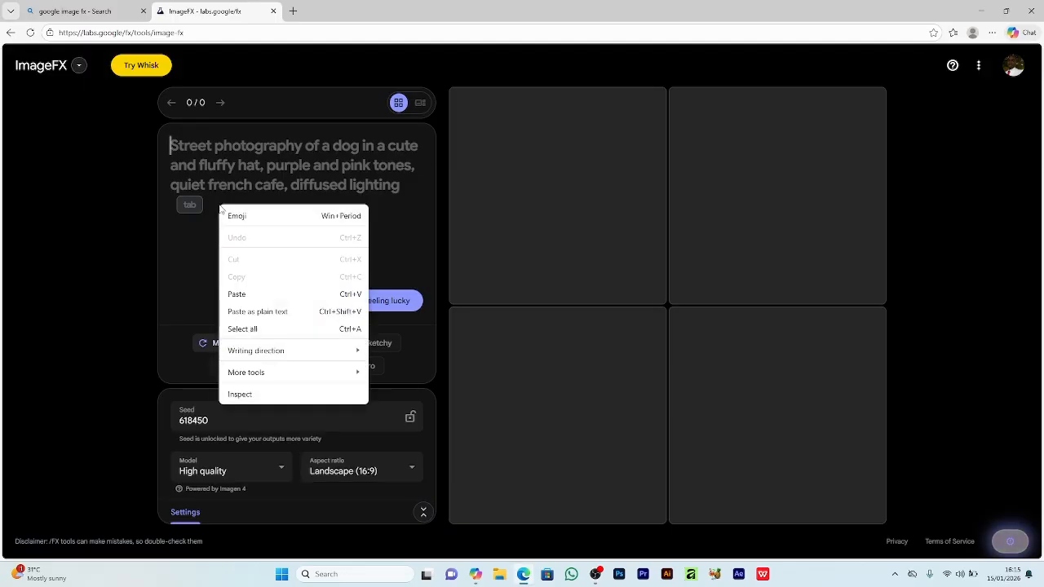
pyautogui.click(251, 484)
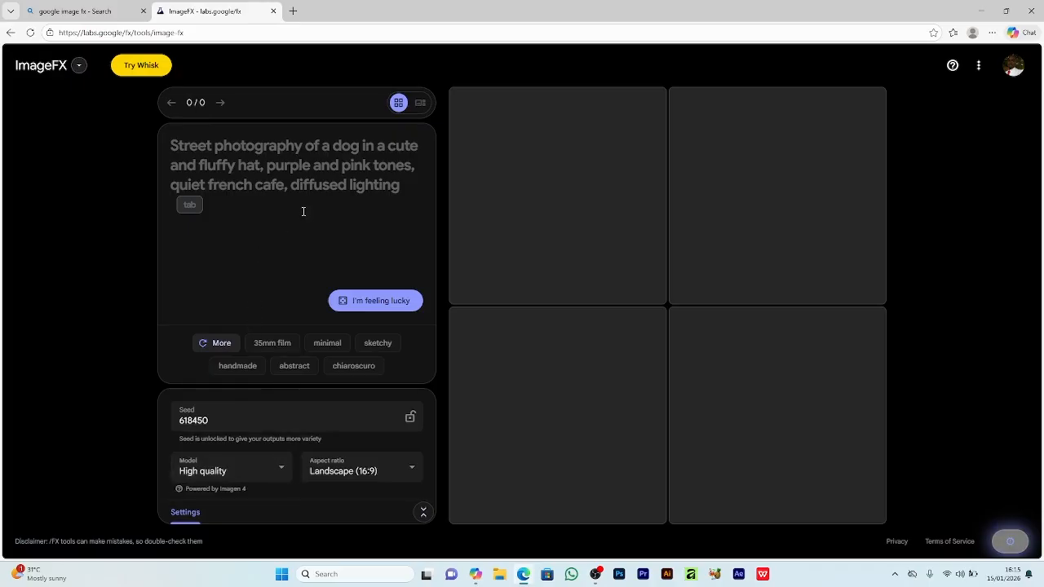
pyautogui.rightClick(246, 211)
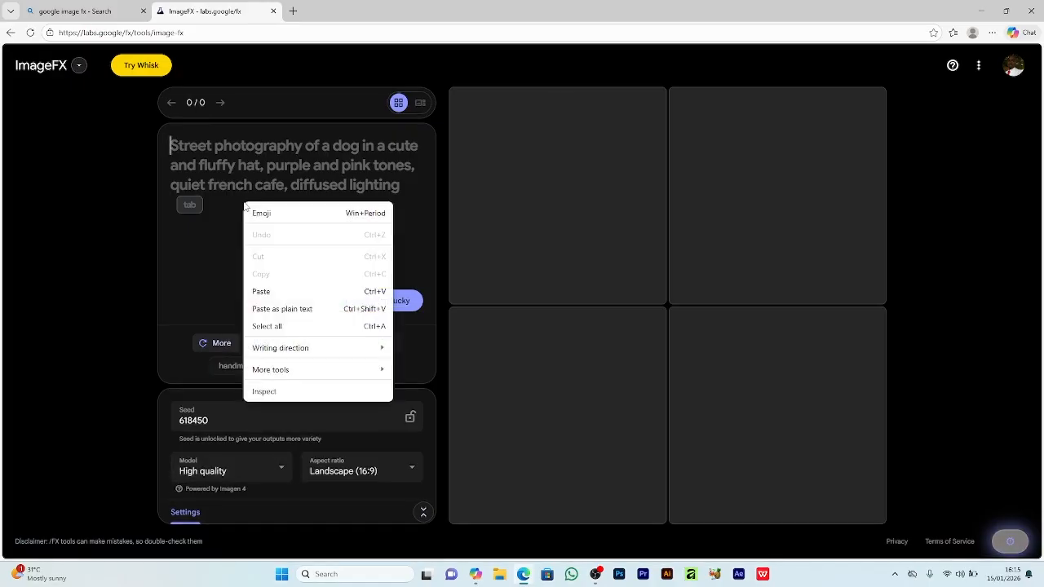
pyautogui.click(266, 288)
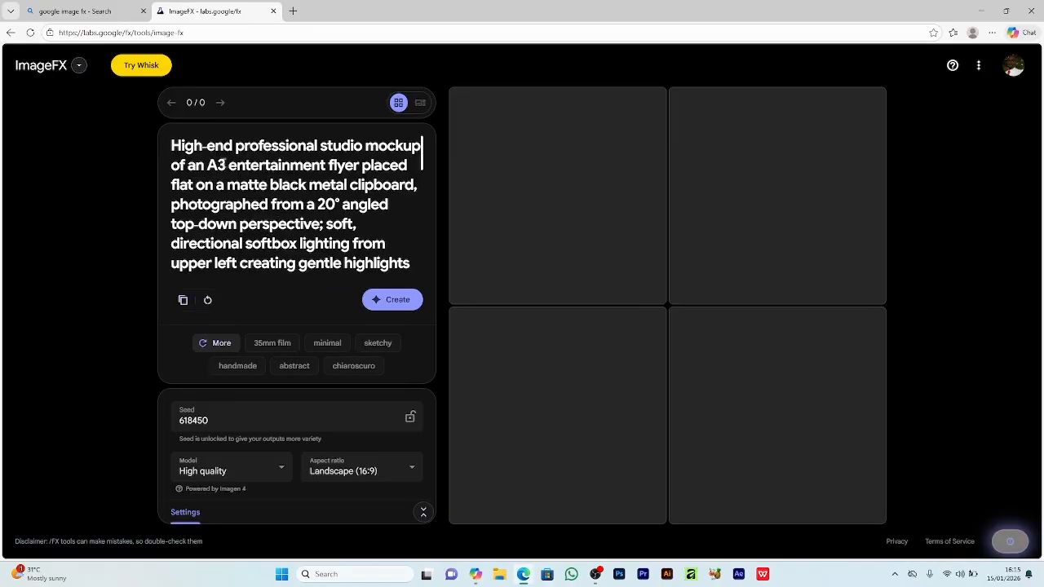
# - Edit the prompt's first sentence so that it asks for an "A4 plain entertainment flyer"
pyautogui.press('BackSpace')
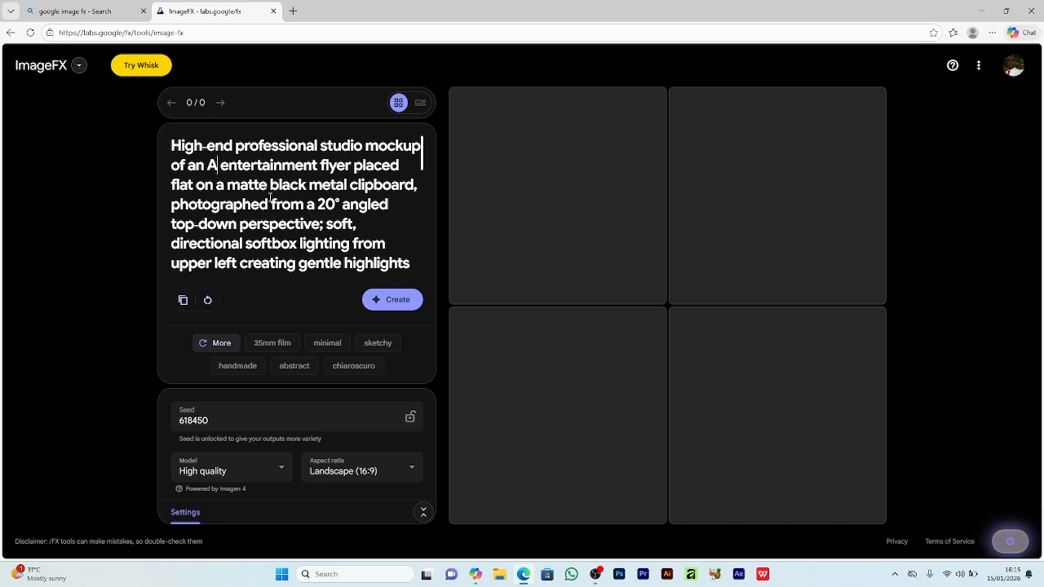
pyautogui.write('4')
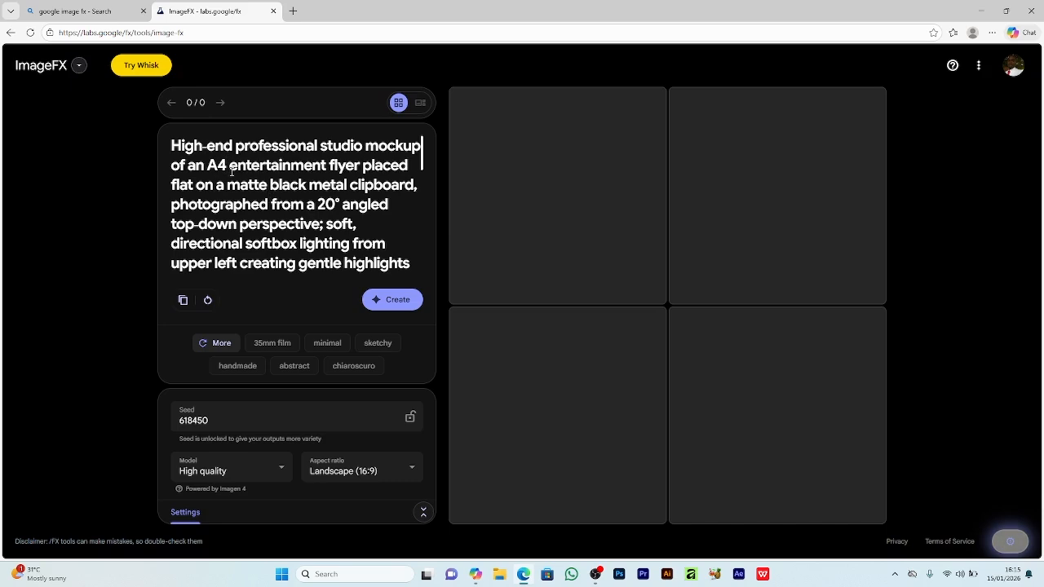
pyautogui.write(' pl')
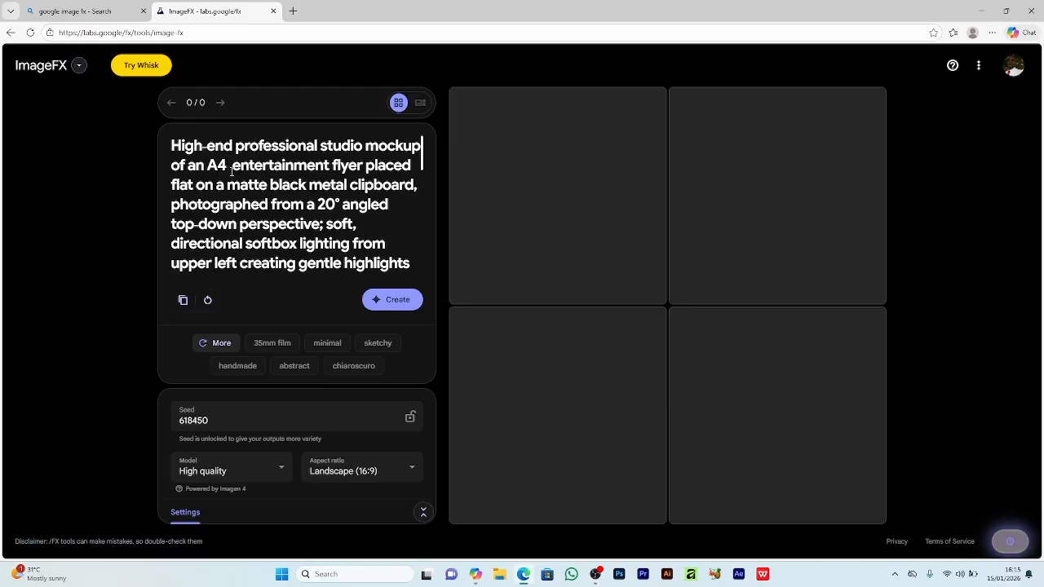
pyautogui.write('ai')
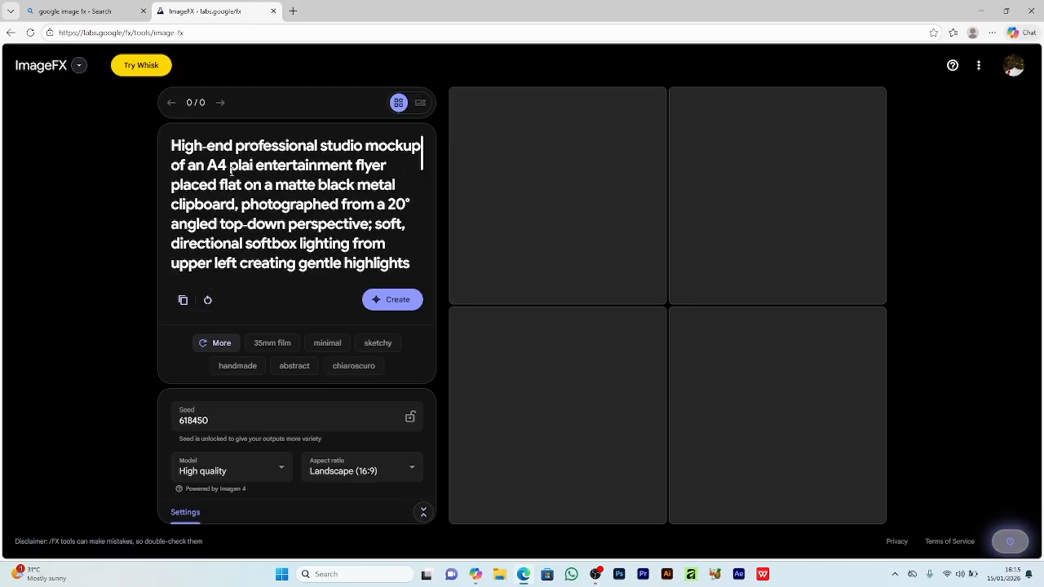
pyautogui.write('n')
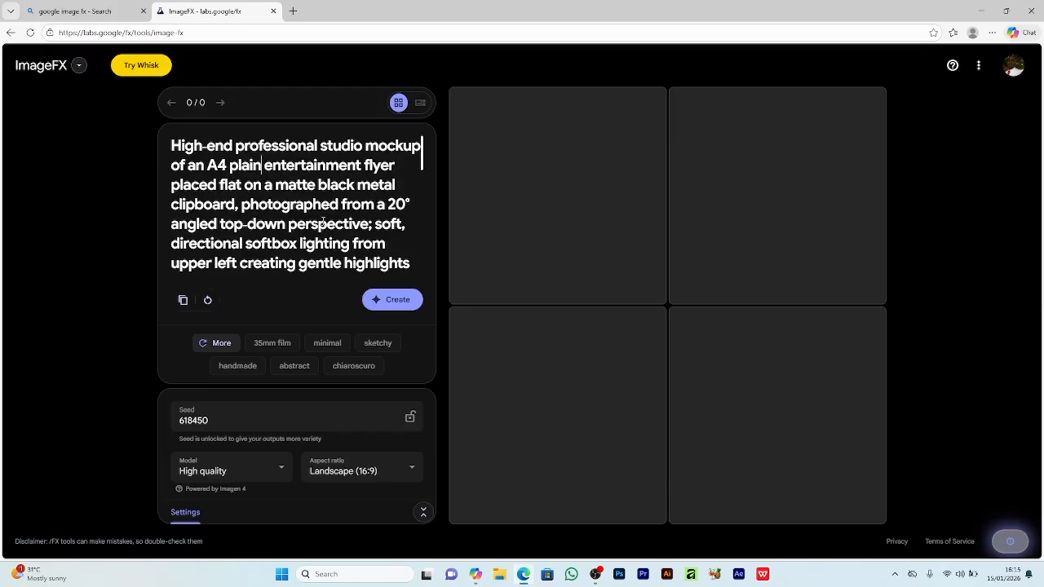
# - Review the rest of the prompt, including the "no visible text, no logos" part, and generate the images
pyautogui.scroll(-3, 320, 217)
pyautogui.scroll(-5, 282, 217)
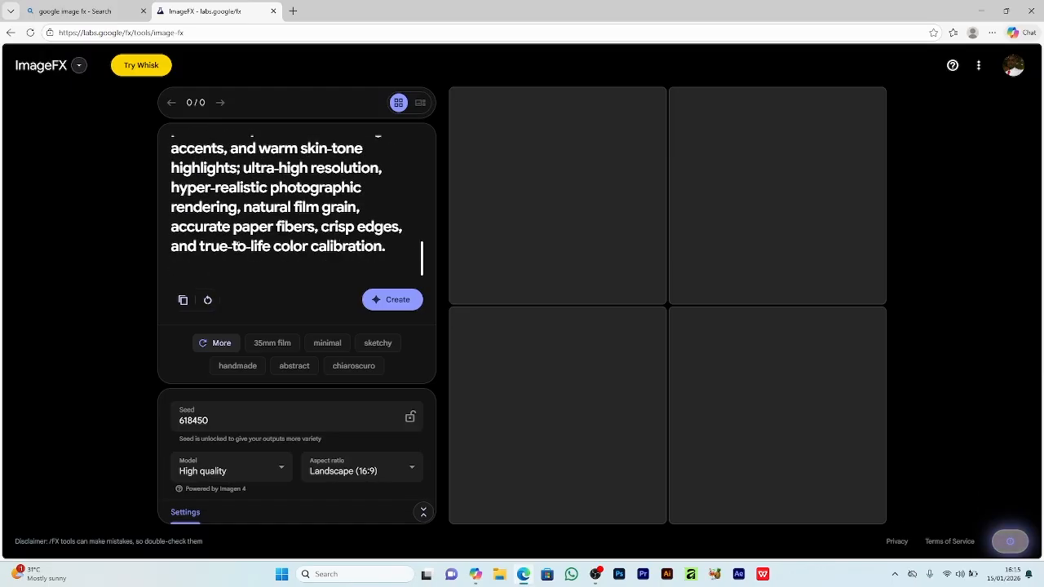
pyautogui.scroll(3, 296, 219)
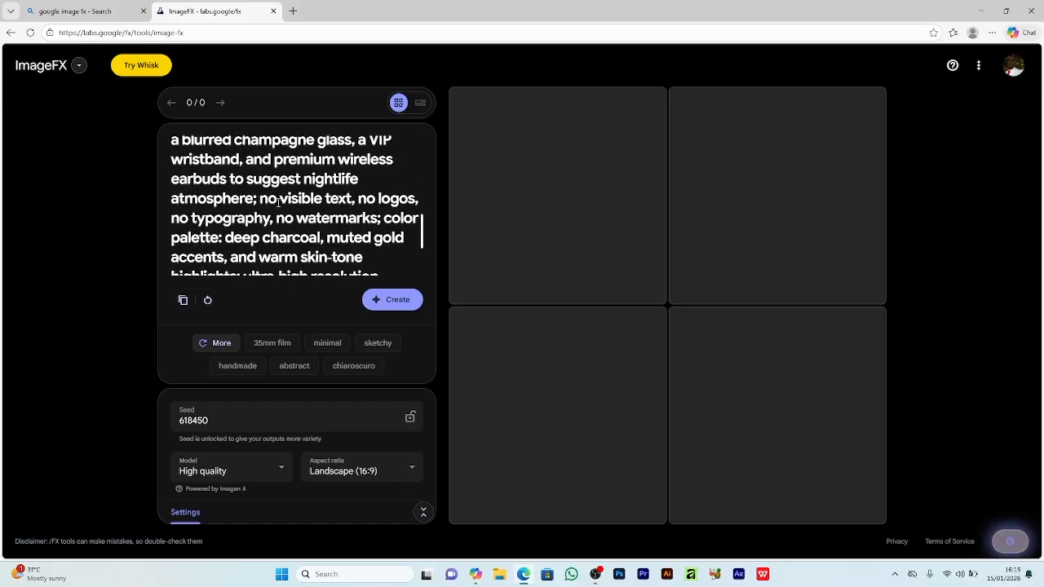
pyautogui.moveTo(261, 198); pyautogui.dragTo(309, 265)
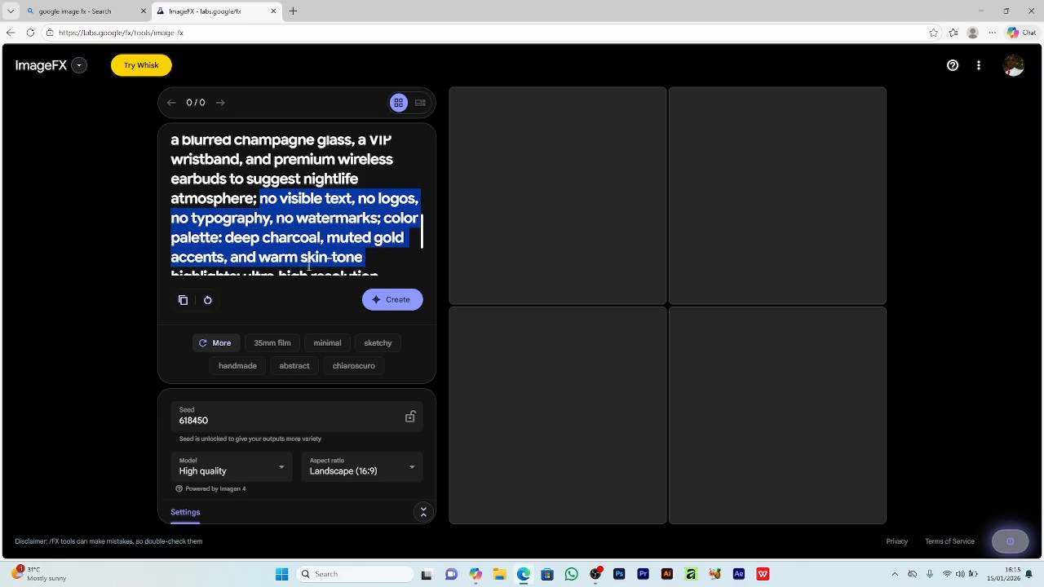
pyautogui.click(395, 302)
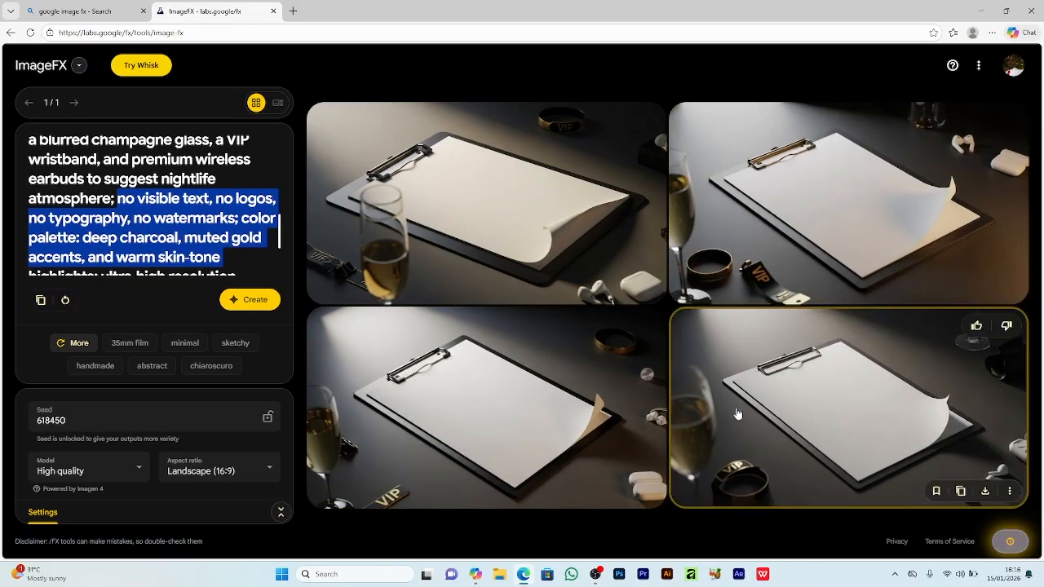
# - Enlarge and download the third generated clipboard image, and browse the other results
pyautogui.click(485, 398)
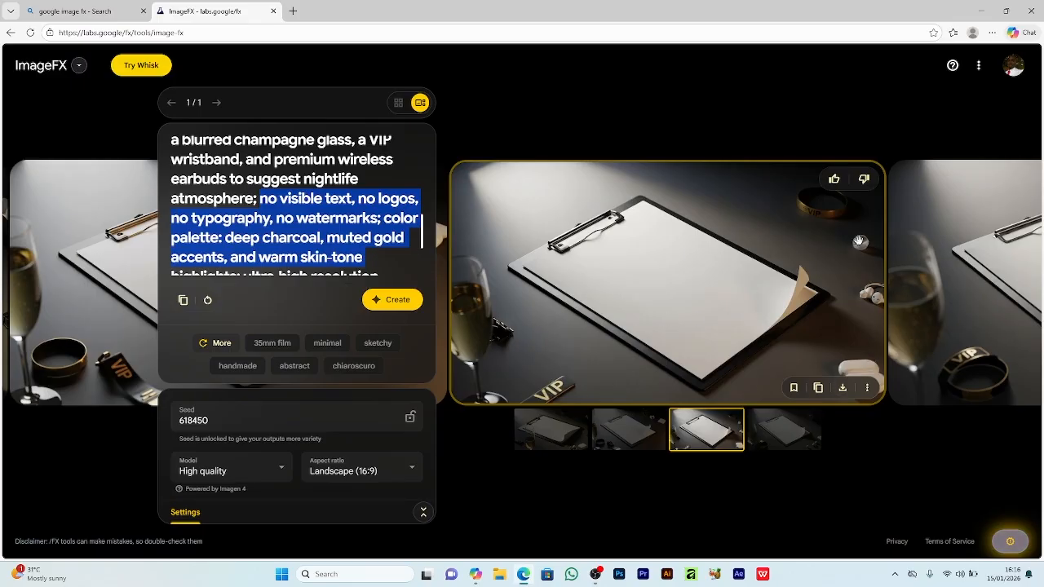
pyautogui.click(842, 388)
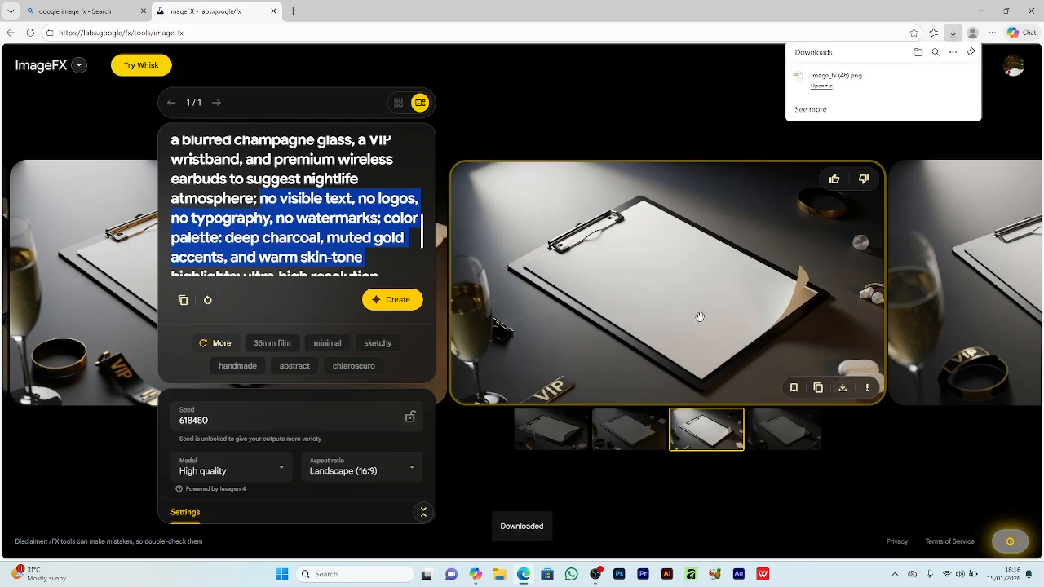
pyautogui.moveTo(561, 305); pyautogui.dragTo(729, 296)
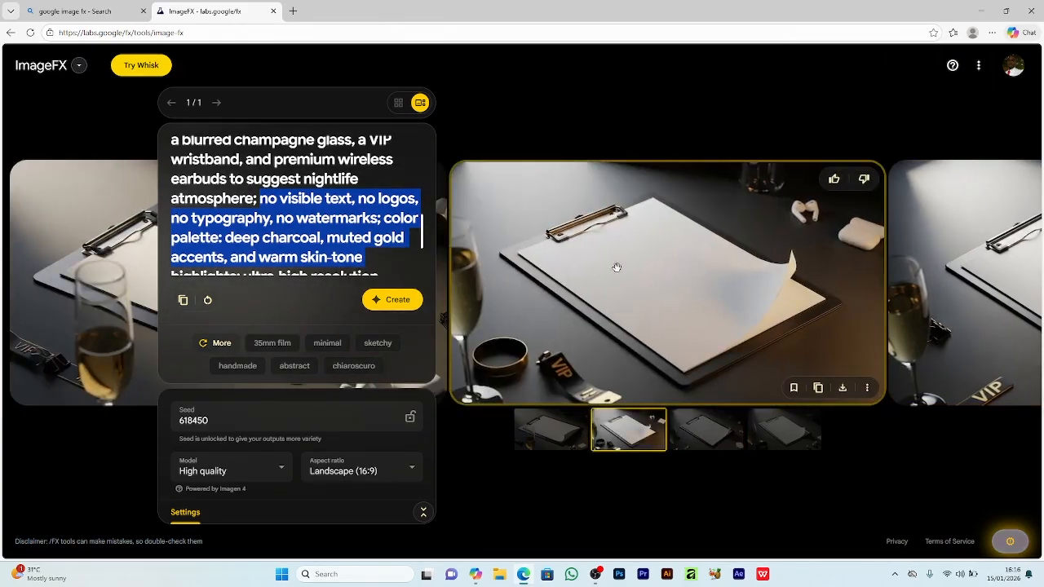
pyautogui.moveTo(618, 268); pyautogui.dragTo(694, 272)
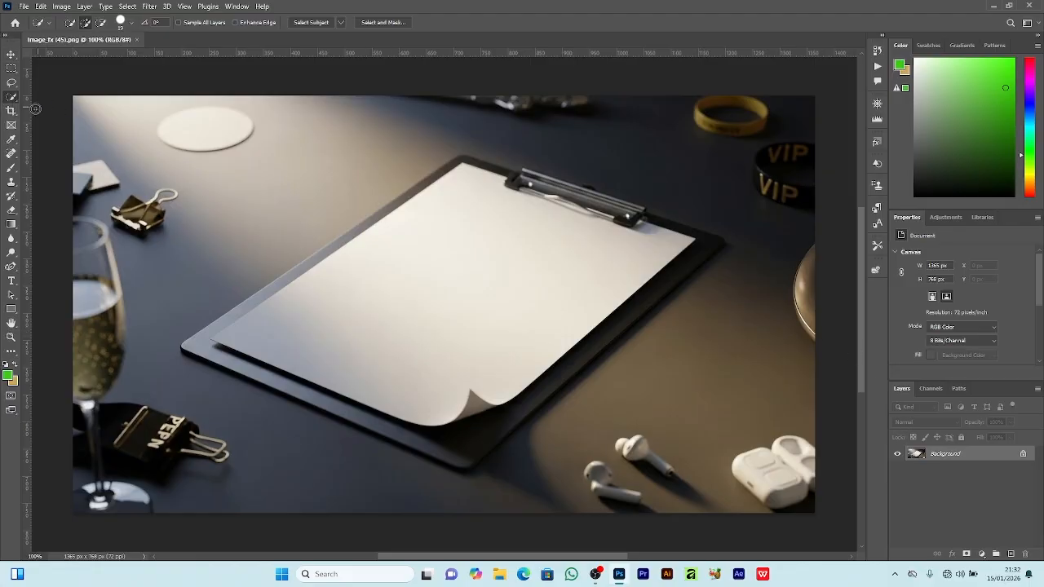
# - In Photoshop, select the blank paper on the clipboard in Image_fx (45).png with the Magic Wand tool
pyautogui.rightClick(17, 105)
pyautogui.click(45, 112)
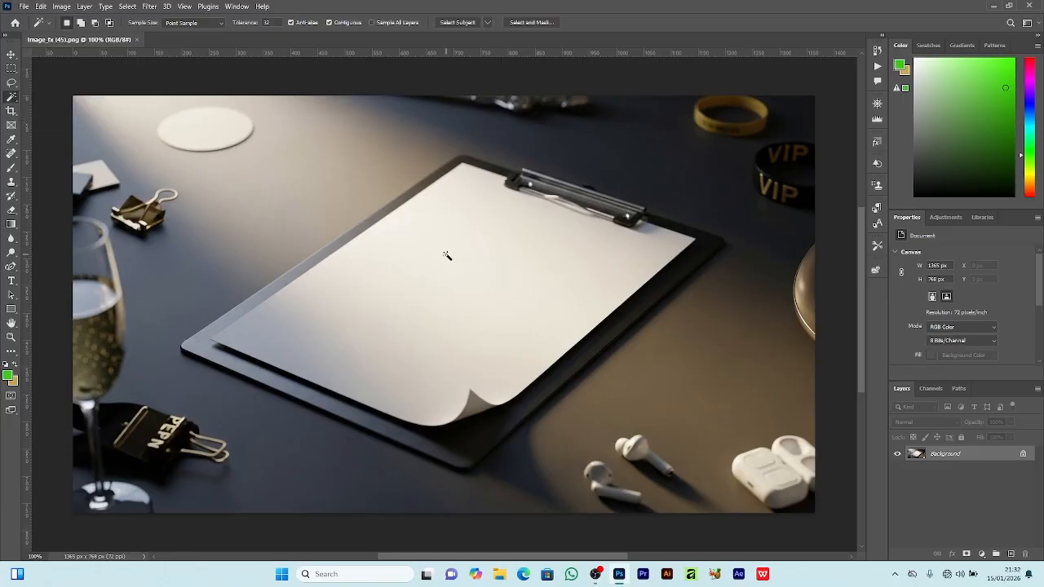
pyautogui.click(448, 256)
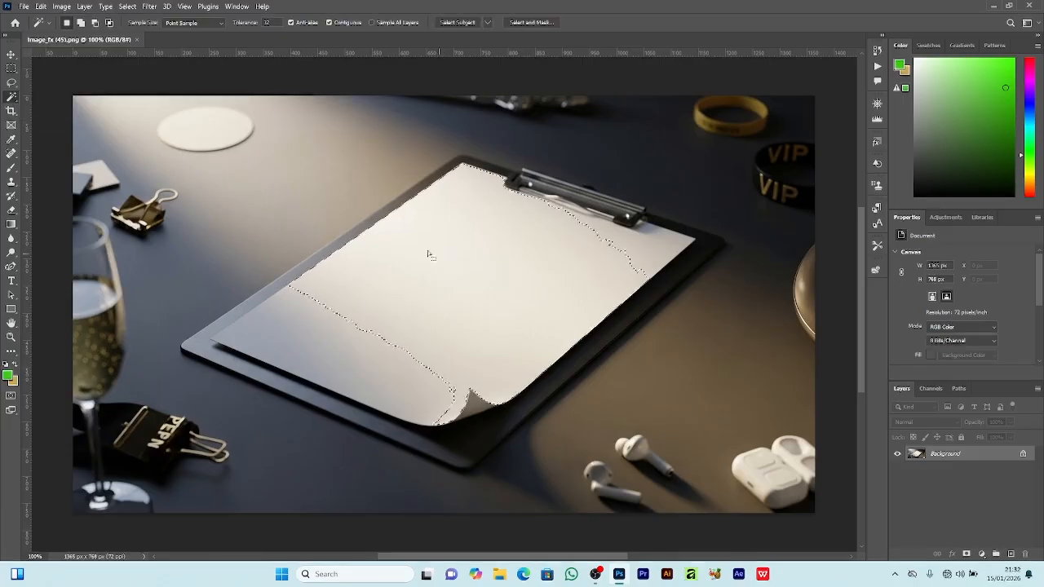
# - Extend the selection over the rest of the blank paper with the Quick Selection tool
pyautogui.rightClick(11, 98)
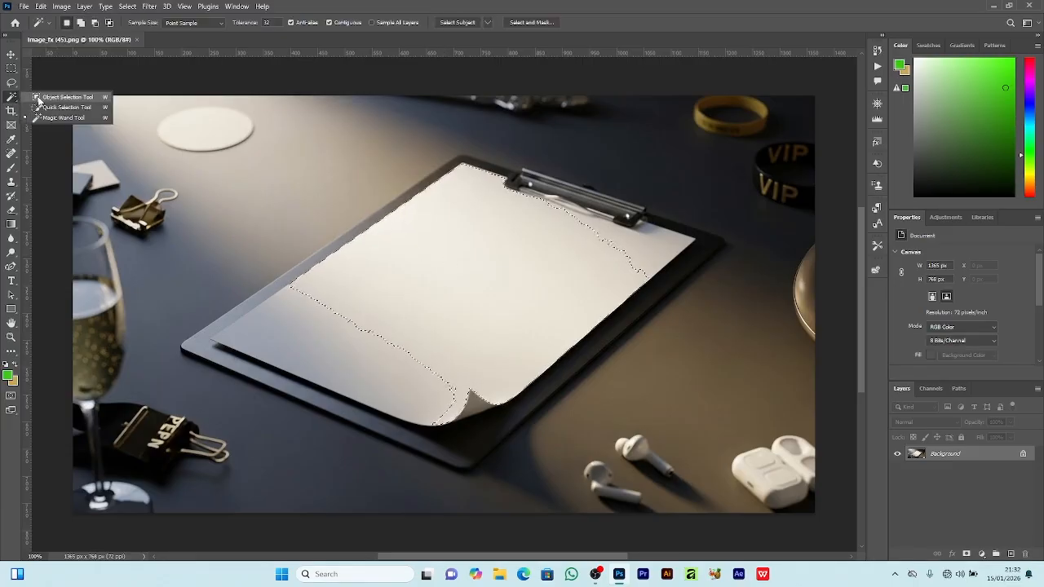
pyautogui.click(65, 107)
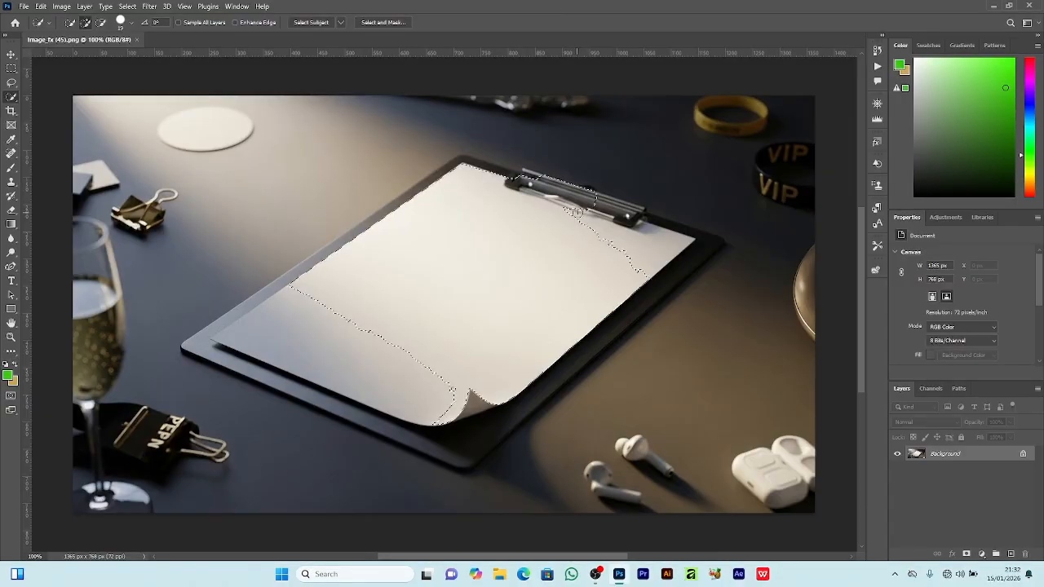
pyautogui.click(577, 212)
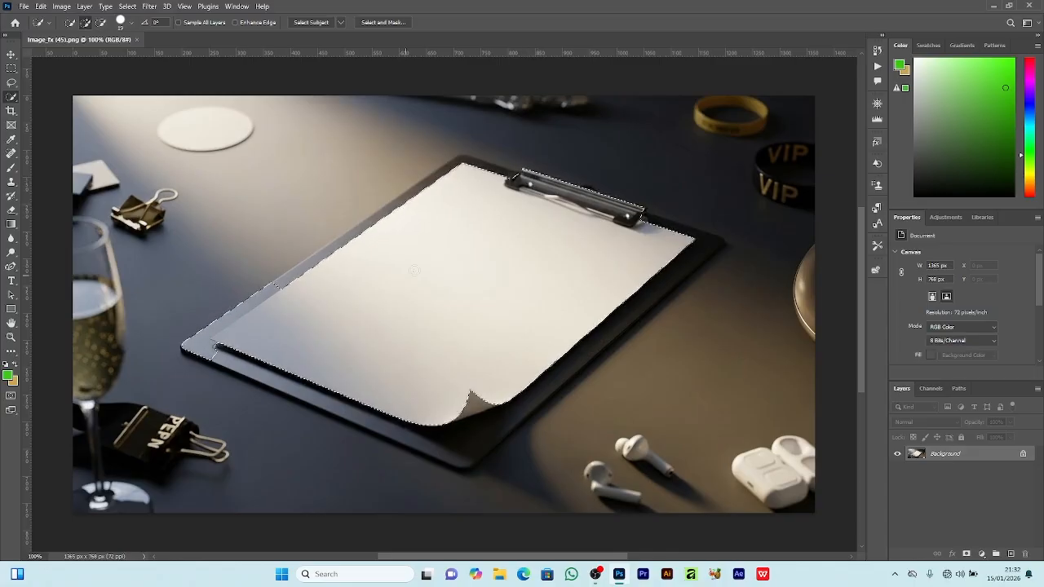
# - Subtract the clipboard border around the paper's lower-left corner from the selection with a smaller Quick Selection brush
pyautogui.scroll(2, 440, 266)
pyautogui.hotkey('ctrl', '+')
pyautogui.click(122, 22)
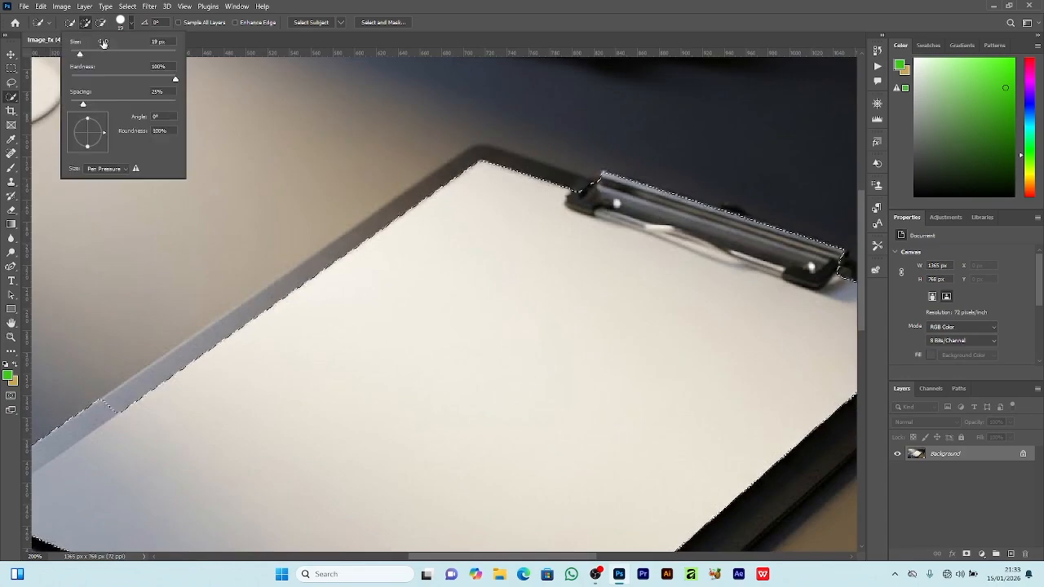
pyautogui.moveTo(103, 44); pyautogui.dragTo(89, 43)
pyautogui.press('Return')
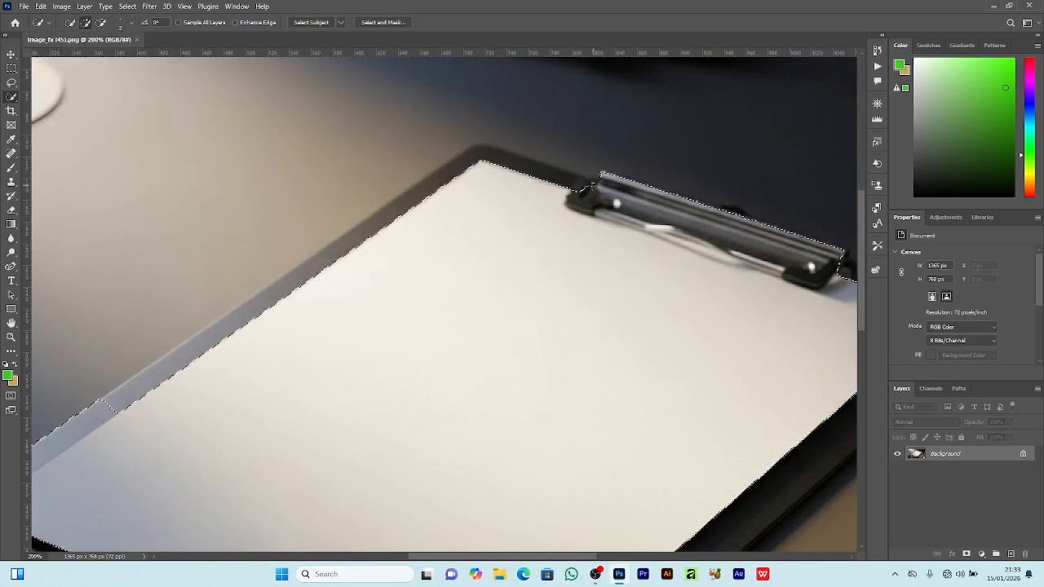
pyautogui.scroll(-2, 644, 522)
pyautogui.hscroll(-2, 648, 530)
pyautogui.click(101, 22)
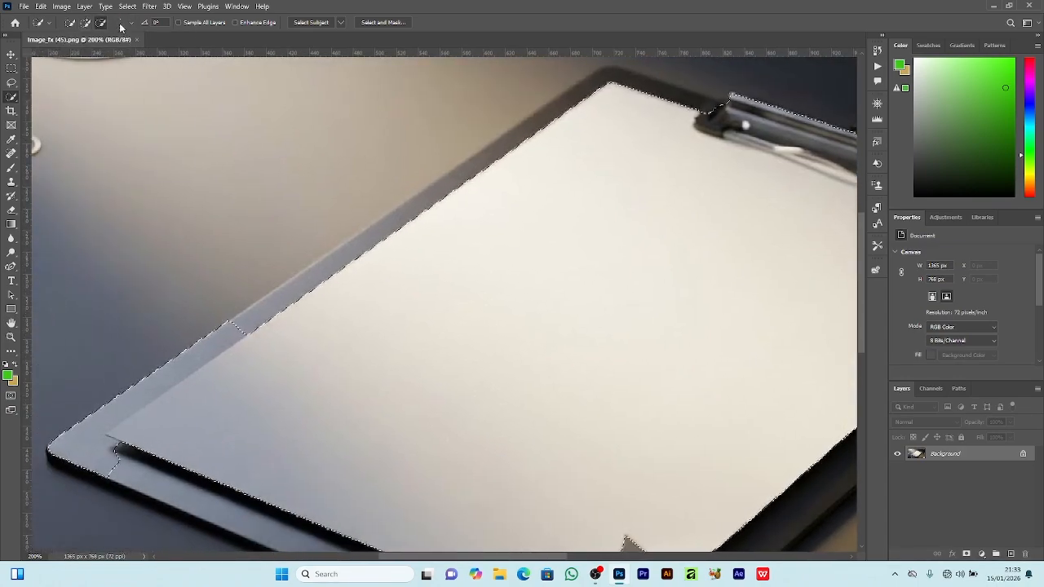
pyautogui.click(122, 23)
pyautogui.moveTo(115, 458); pyautogui.dragTo(82, 438)
pyautogui.moveTo(228, 328); pyautogui.dragTo(169, 355)
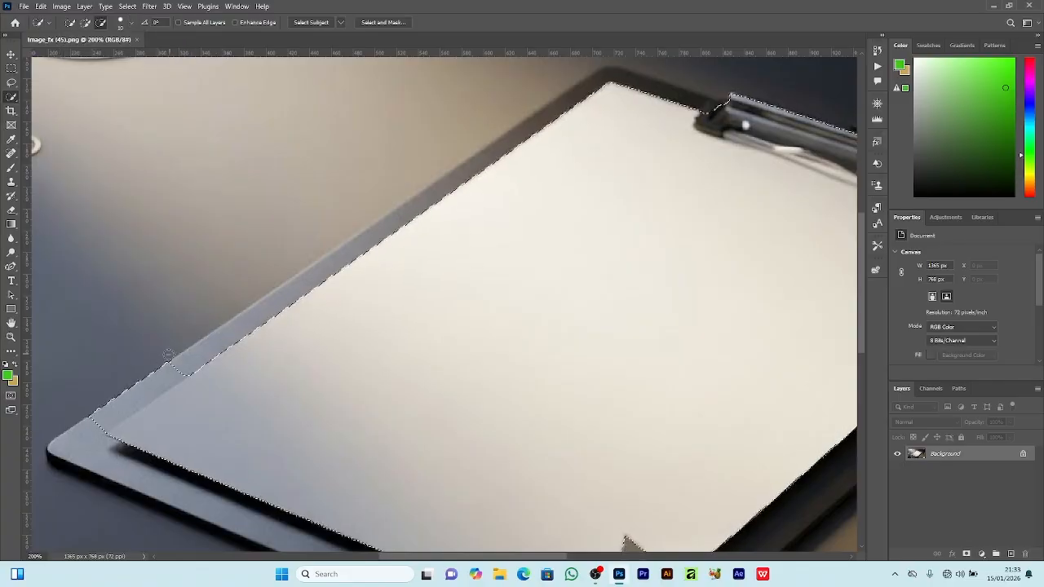
# - Refine the selection at the paper's lower-left corner, adding with a 6 px brush and subtracting with a 5 px one
pyautogui.click(122, 23)
pyautogui.moveTo(76, 54); pyautogui.dragTo(74, 55)
pyautogui.moveTo(124, 434); pyautogui.dragTo(111, 435)
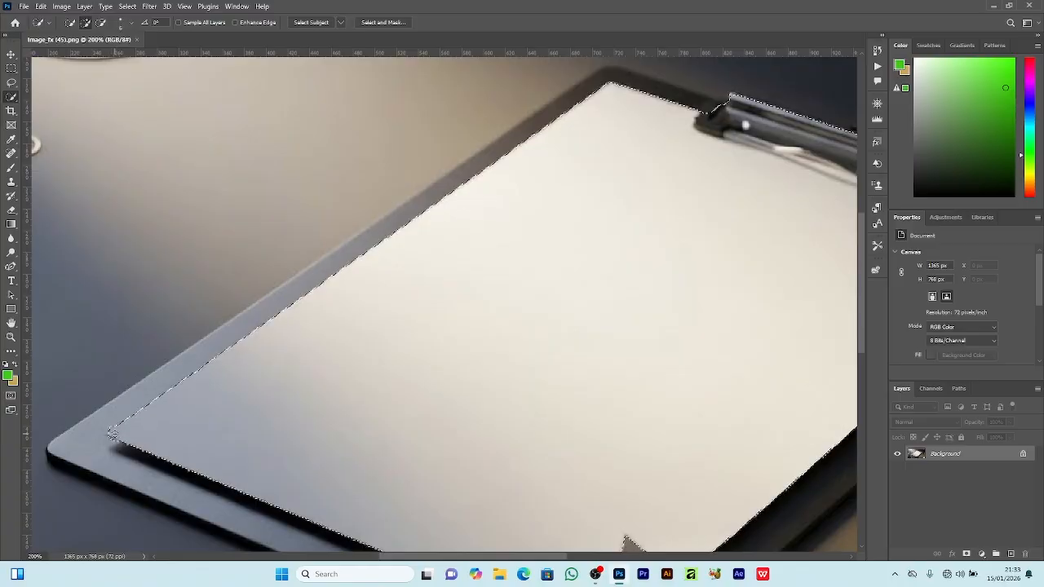
pyautogui.click(101, 23)
pyautogui.click(122, 22)
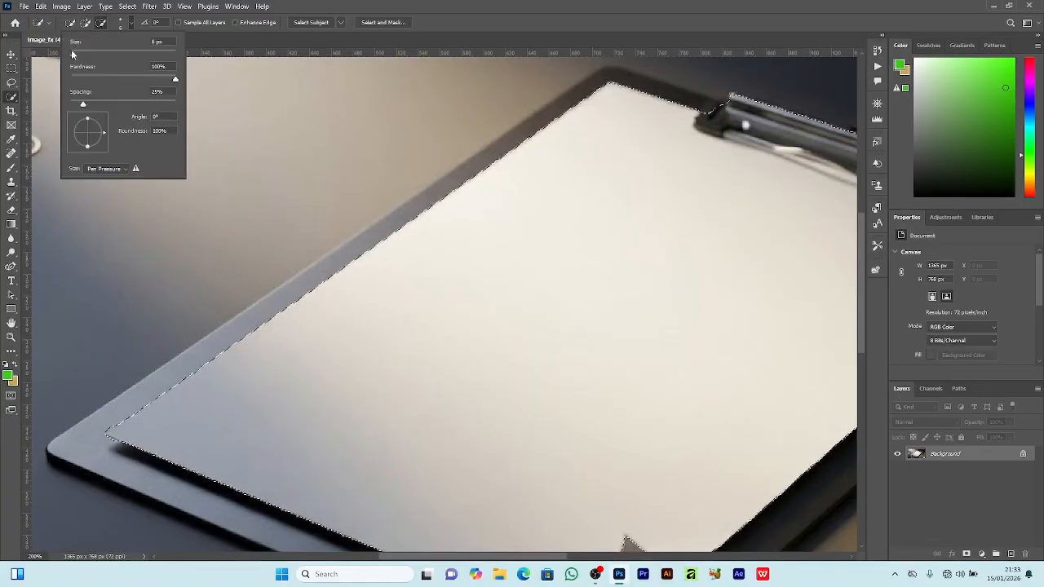
pyautogui.click(116, 448)
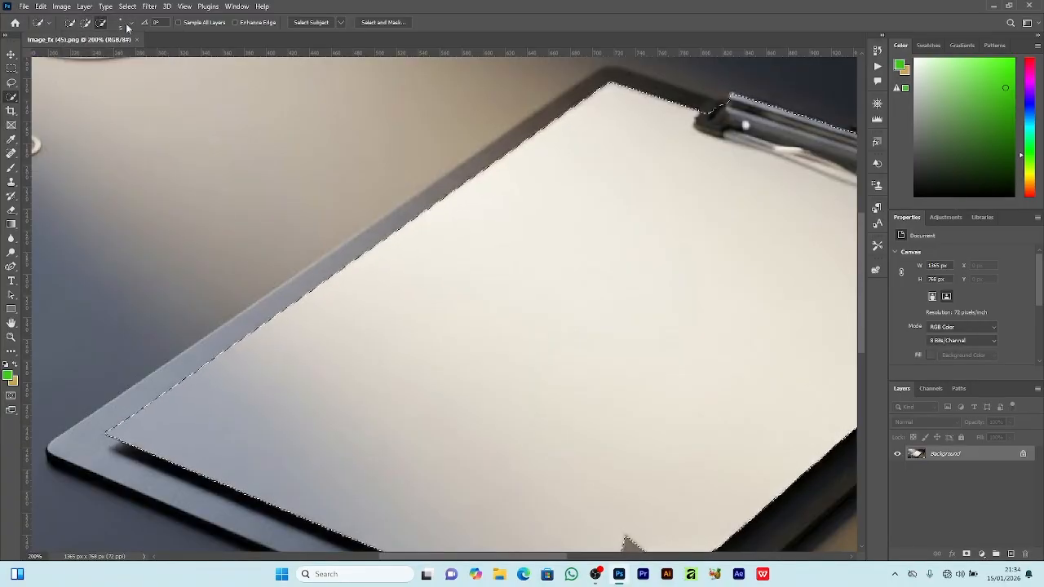
# - Unlock the Background layer and copy the selected paper onto its own new layer
pyautogui.scroll(-1, 266, 130)
pyautogui.scroll(-5, 266, 130)
pyautogui.hscroll(6, 570, 543)
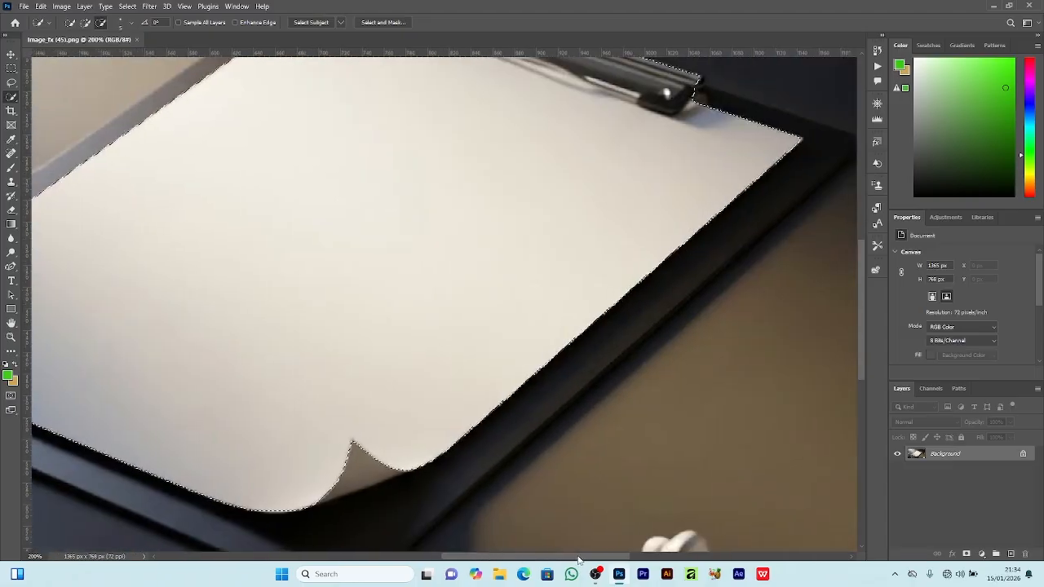
pyautogui.hotkey('ctrl', '-')
pyautogui.hotkey('ctrl', '-')
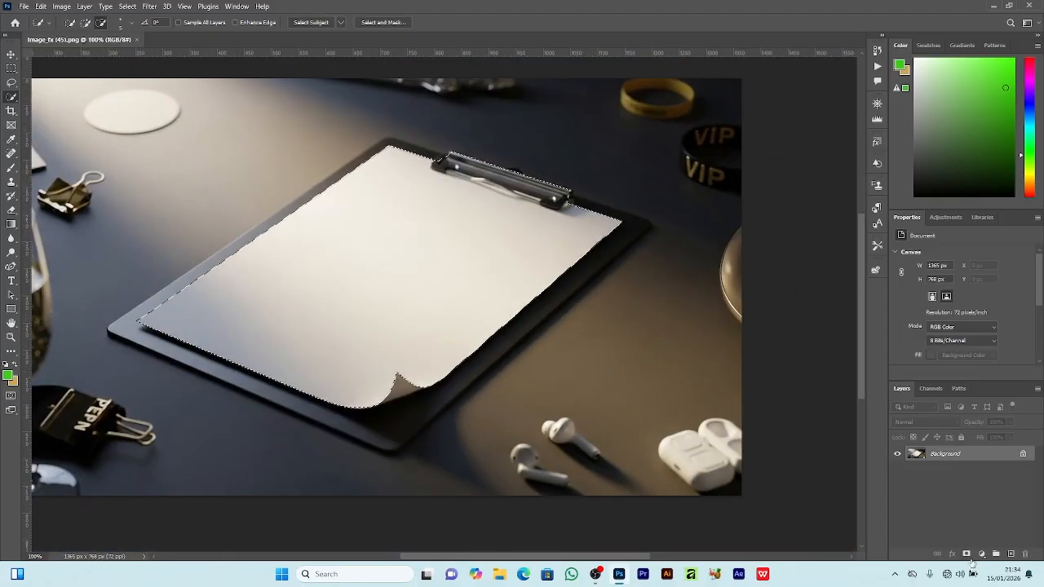
pyautogui.click(1023, 454)
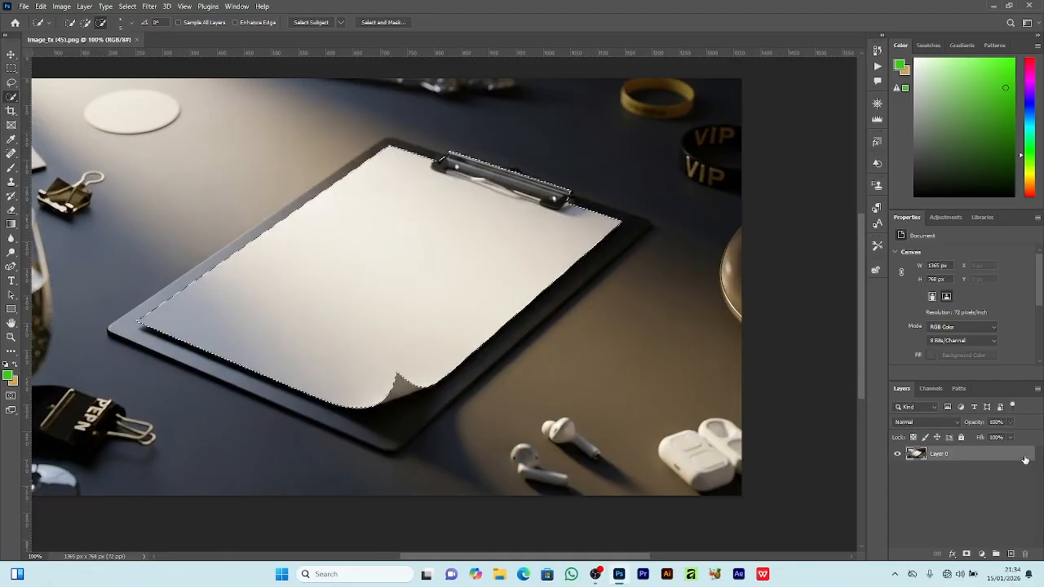
pyautogui.click(1025, 459)
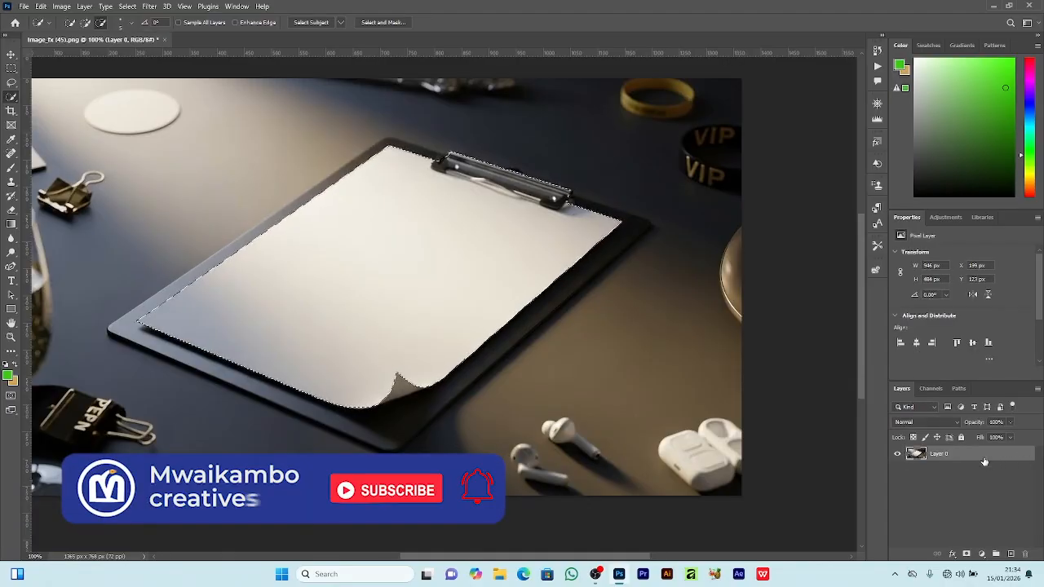
pyautogui.hotkey('ctrl', 'j')
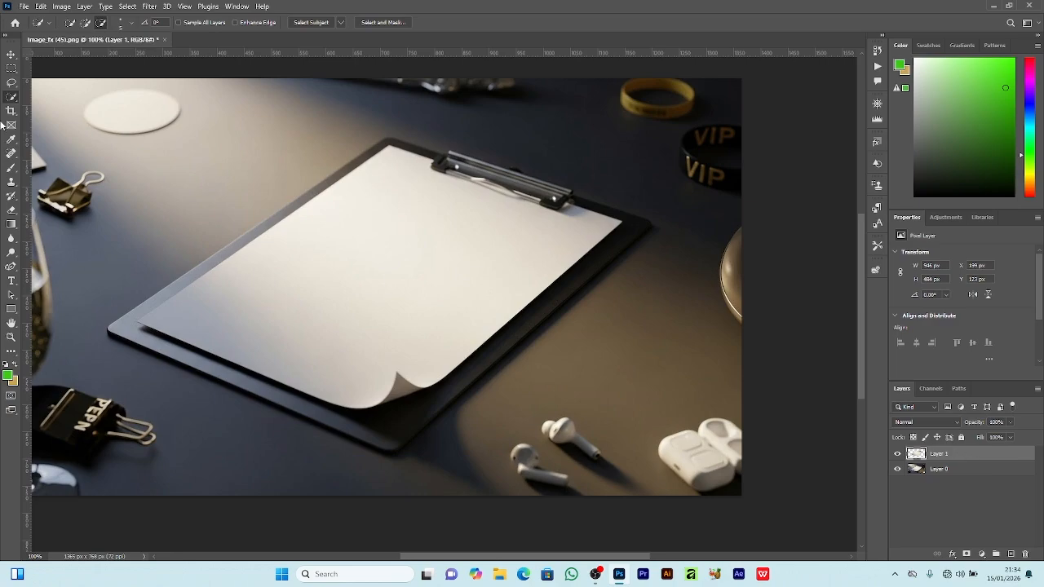
# - Create a rectangle shape 1080 px wide and 1350 px high with the Rectangle tool
pyautogui.click(10, 310)
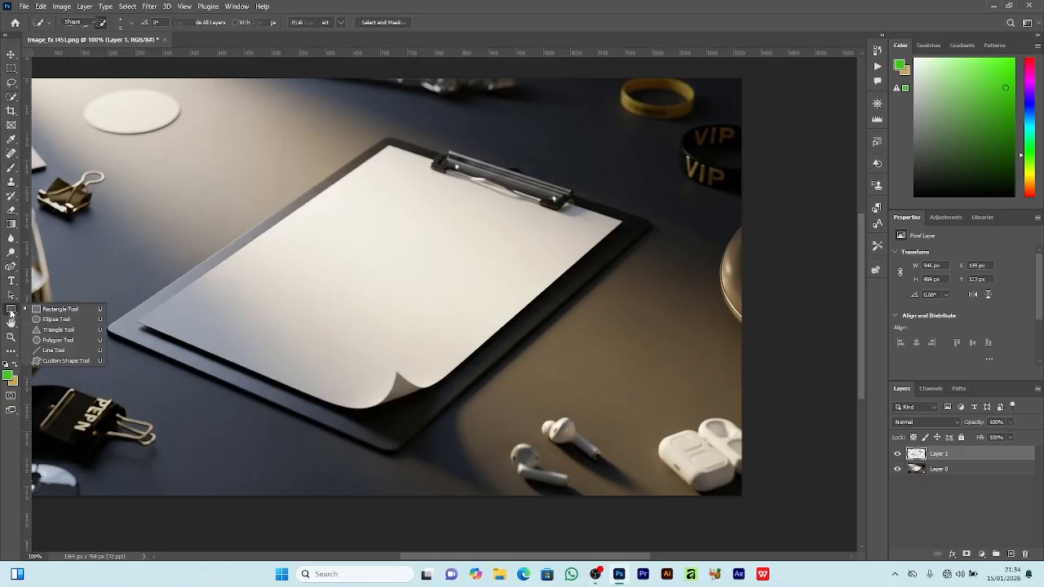
pyautogui.click(196, 281)
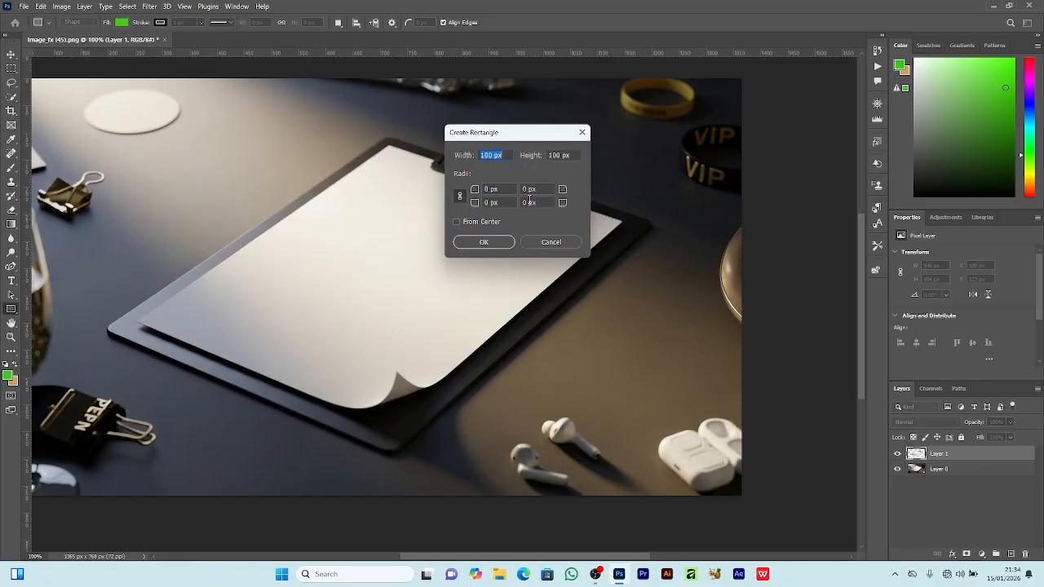
pyautogui.write('1')
pyautogui.click(570, 155)
pyautogui.write('1350')
pyautogui.click(481, 243)
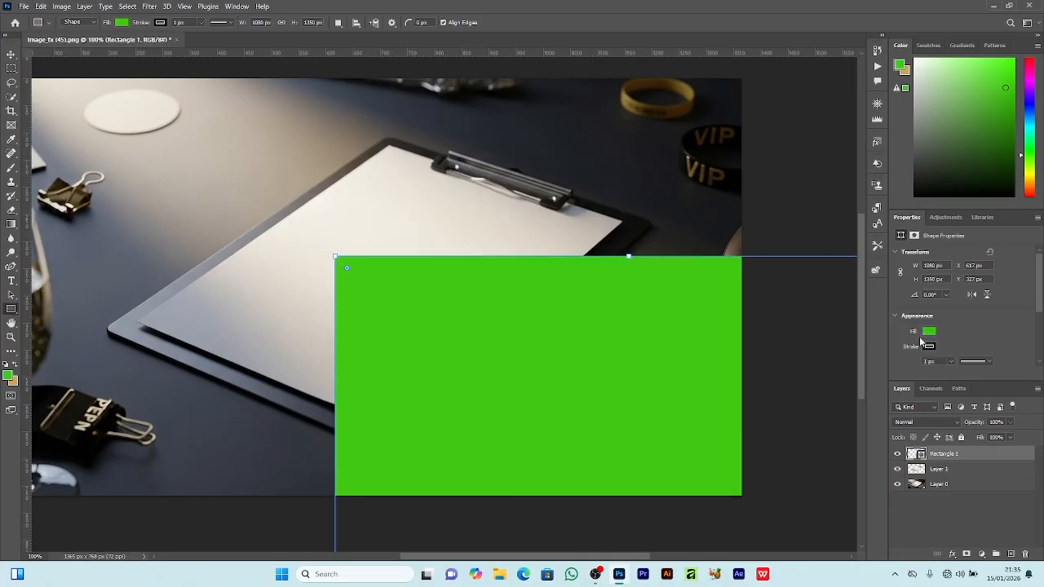
# - Give the rectangle a dark brown fill without a stroke and convert it to a smart object
pyautogui.click(925, 349)
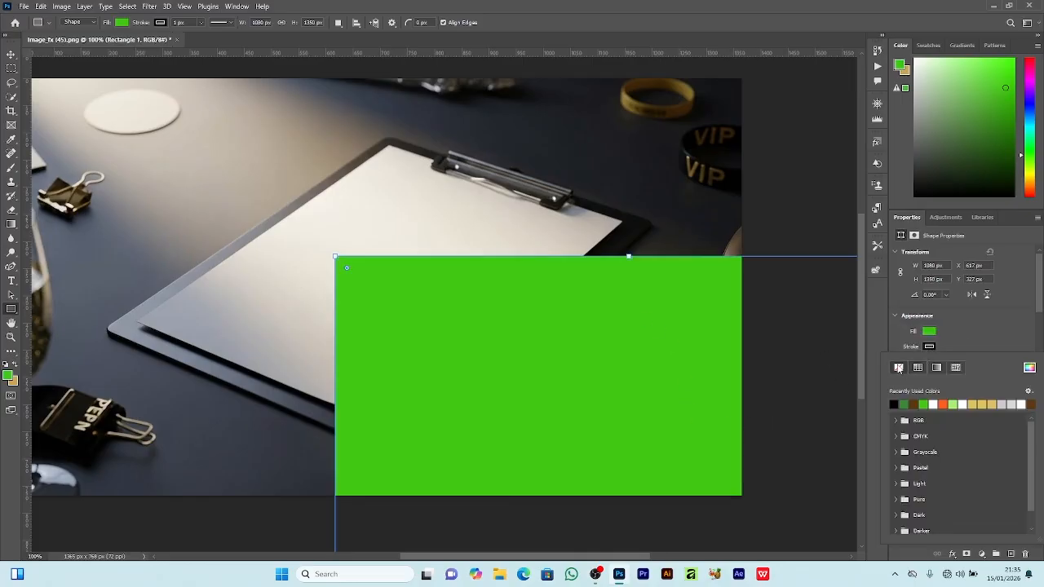
pyautogui.click(928, 332)
pyautogui.click(929, 332)
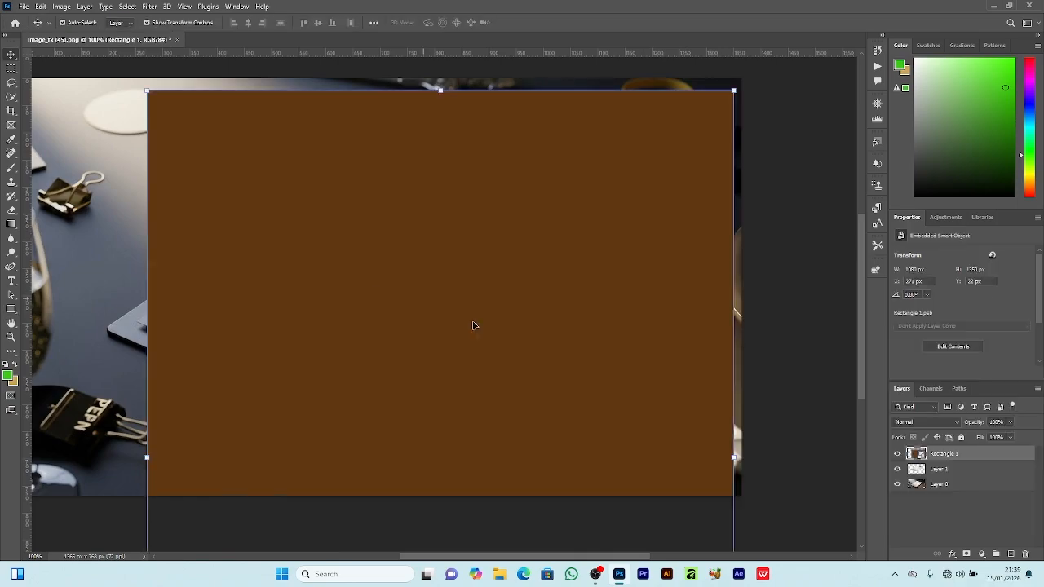
# - Scale the rectangle to about 40.56% over the clipboard and lower its layer opacity to 64%
pyautogui.moveTo(733, 457); pyautogui.dragTo(376, 457)
pyautogui.moveTo(313, 438); pyautogui.dragTo(431, 262)
pyautogui.moveTo(378, 425); pyautogui.dragTo(381, 435)
pyautogui.moveTo(393, 359); pyautogui.dragTo(410, 344)
pyautogui.click(1010, 423)
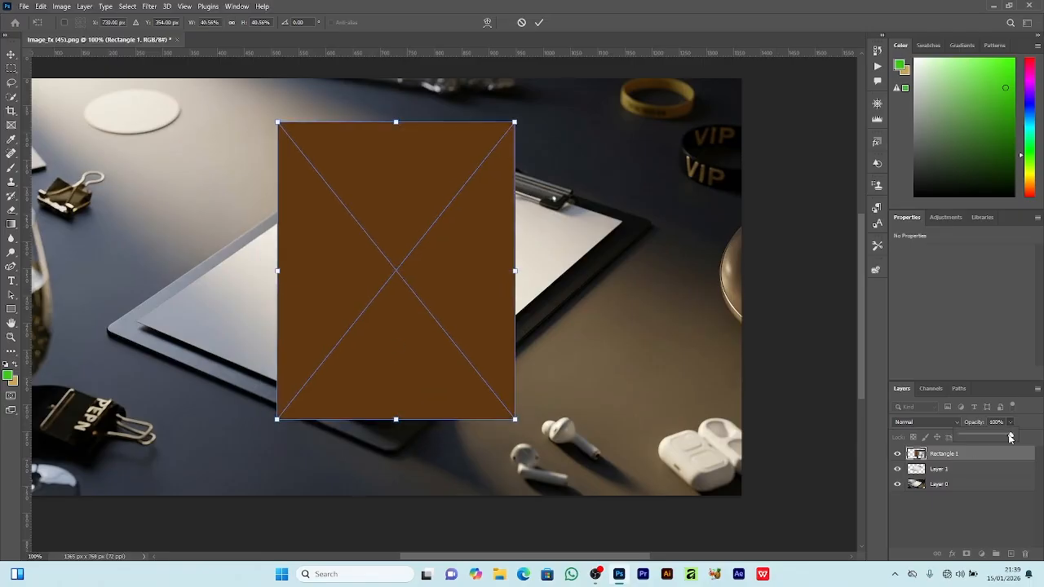
pyautogui.moveTo(1010, 434); pyautogui.dragTo(993, 438)
# - Distort the rectangle so its four corners line up with the corners of the clipboard paper
pyautogui.rightClick(394, 234)
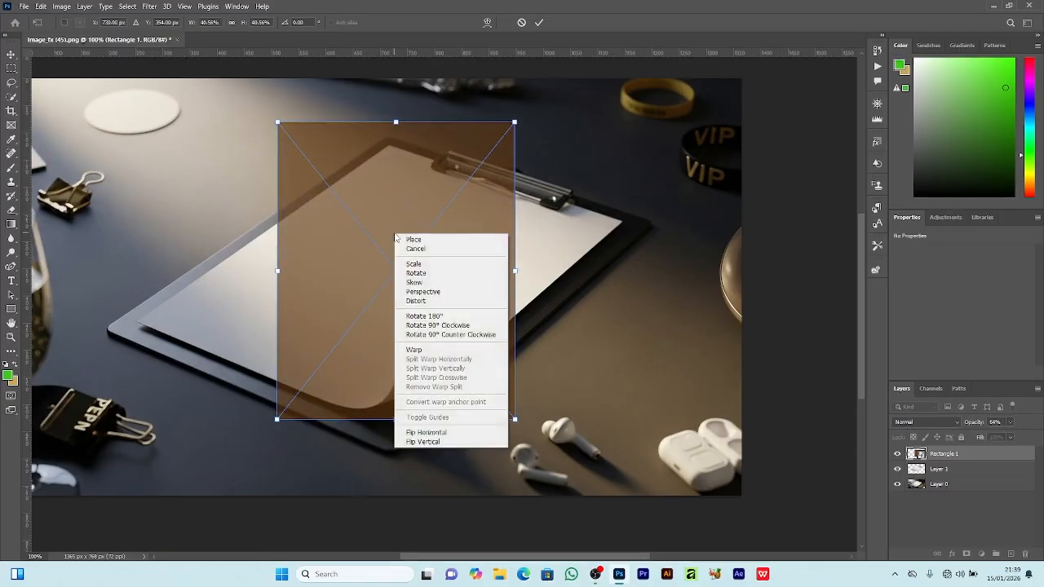
pyautogui.click(412, 302)
pyautogui.moveTo(515, 122); pyautogui.dragTo(623, 221)
pyautogui.moveTo(279, 122); pyautogui.dragTo(387, 145)
pyautogui.moveTo(277, 420); pyautogui.dragTo(136, 321)
pyautogui.moveTo(515, 420); pyautogui.dragTo(388, 429)
pyautogui.moveTo(388, 145); pyautogui.dragTo(390, 141)
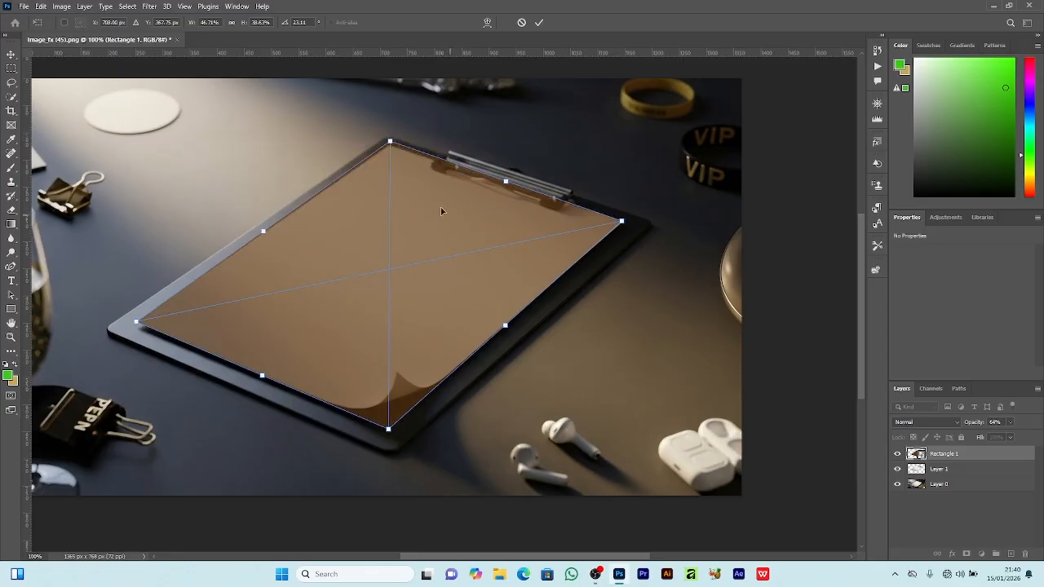
# - Warp the rectangle, pulling its lowest corner up to the tip of the paper's curl
pyautogui.rightClick(384, 259)
pyautogui.click(408, 366)
pyautogui.moveTo(388, 426); pyautogui.dragTo(397, 377)
pyautogui.click(265, 23)
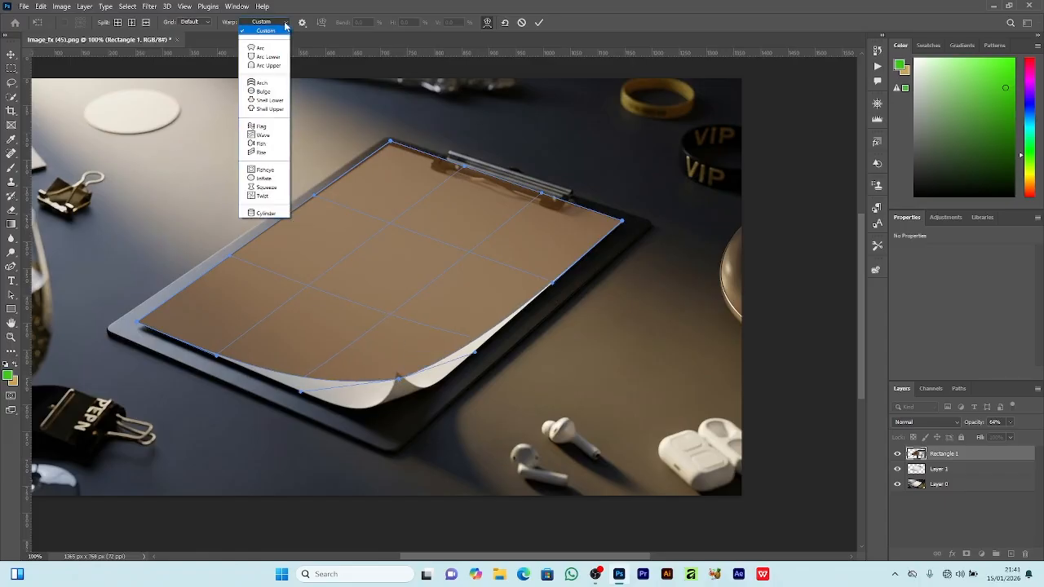
pyautogui.click(234, 24)
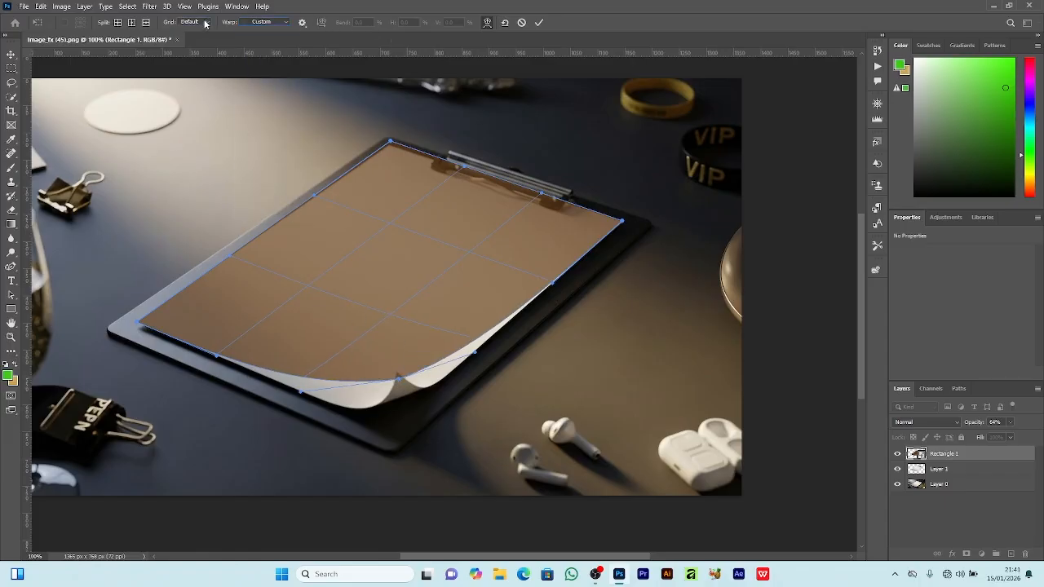
# - Apply a custom warp grid and bend the rectangle's right edge to follow the paper's right side
pyautogui.click(189, 22)
pyautogui.click(192, 76)
pyautogui.click(483, 198)
pyautogui.moveTo(435, 364); pyautogui.dragTo(436, 411)
pyautogui.moveTo(515, 312); pyautogui.dragTo(518, 314)
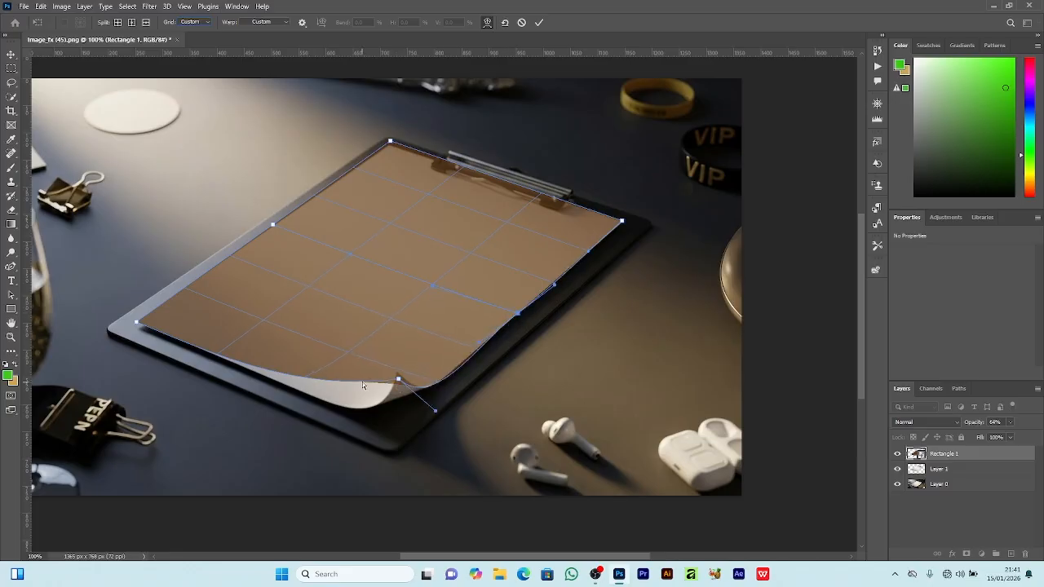
# - Curve the rectangle's bottom edge to follow the paper's lower edge into the curl
pyautogui.click(399, 380)
pyautogui.moveTo(302, 390); pyautogui.dragTo(379, 462)
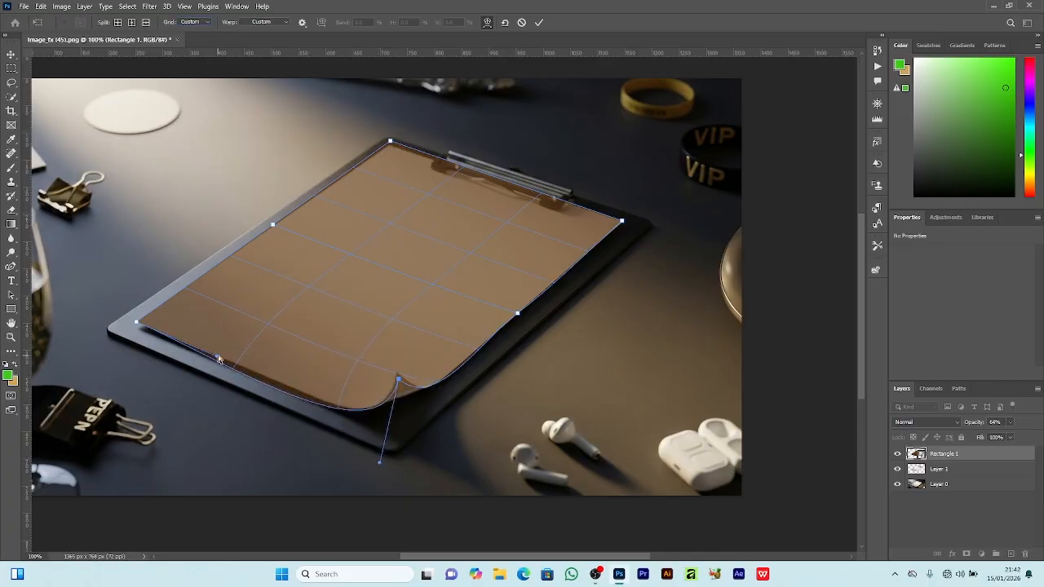
pyautogui.moveTo(217, 357)
pyautogui.mouseDown()
pyautogui.moveTo(230, 341)
pyautogui.moveTo(206, 354)
pyautogui.mouseUp()
pyautogui.moveTo(379, 462); pyautogui.dragTo(377, 461)
pyautogui.moveTo(255, 379); pyautogui.dragTo(260, 376)
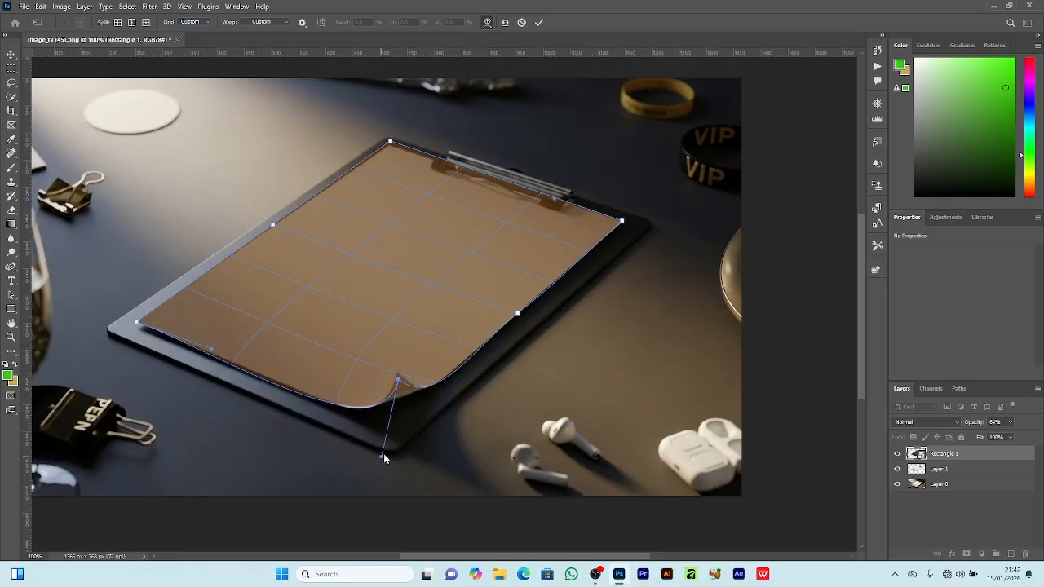
# - Fine-tune the warp at the bottom curve, lower-left corner and curl tip, and apply the transformation
pyautogui.moveTo(379, 459); pyautogui.dragTo(355, 478)
pyautogui.moveTo(212, 350); pyautogui.dragTo(278, 376)
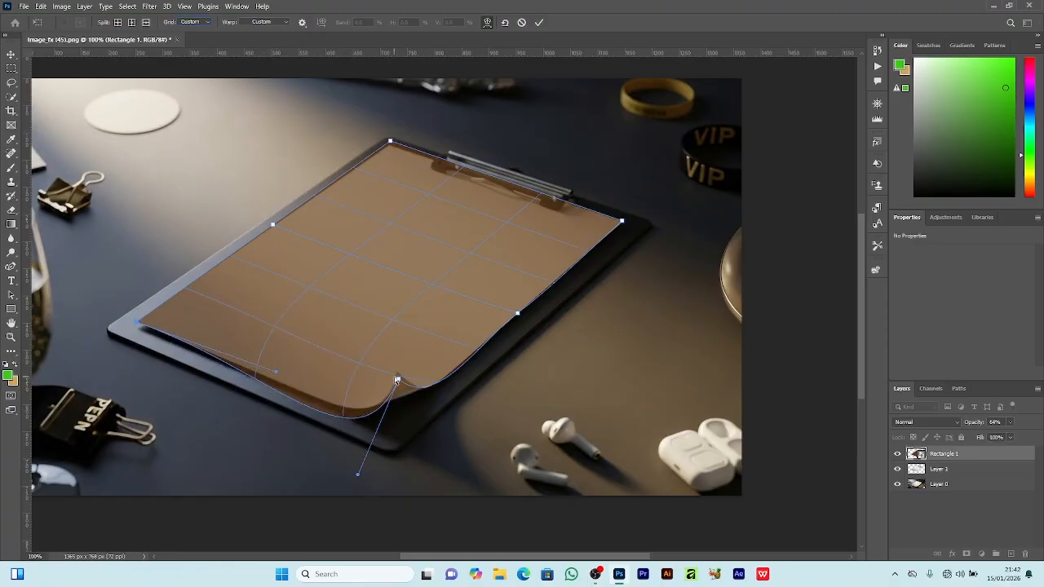
pyautogui.moveTo(397, 379); pyautogui.dragTo(356, 470)
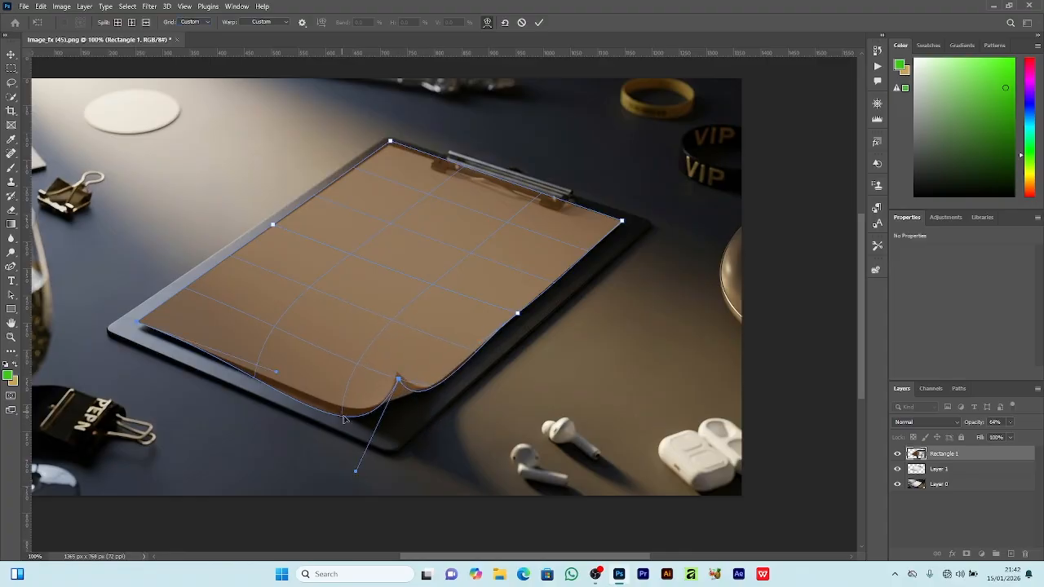
pyautogui.moveTo(330, 365); pyautogui.dragTo(335, 359)
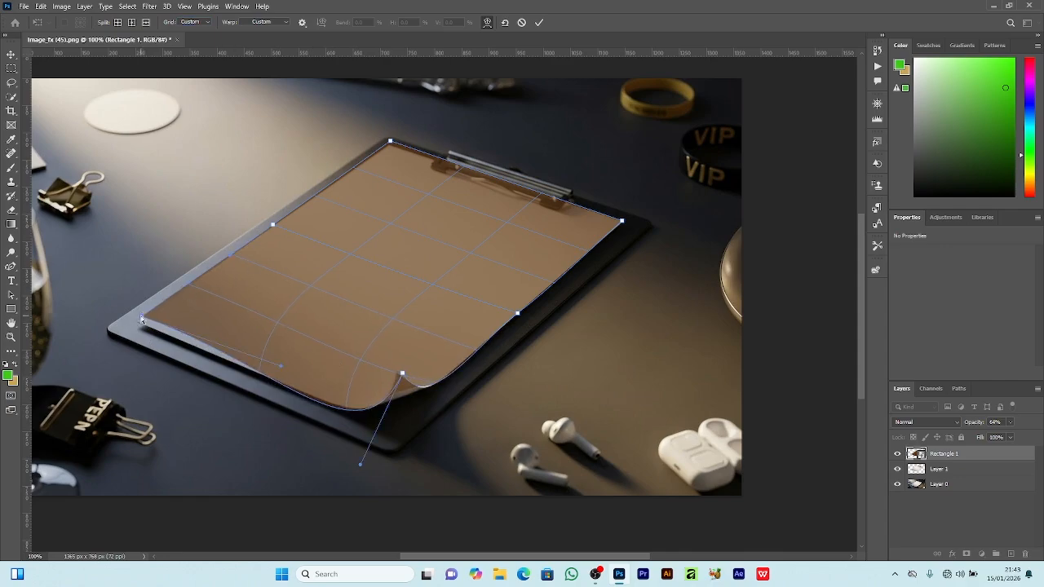
pyautogui.moveTo(140, 319); pyautogui.dragTo(137, 322)
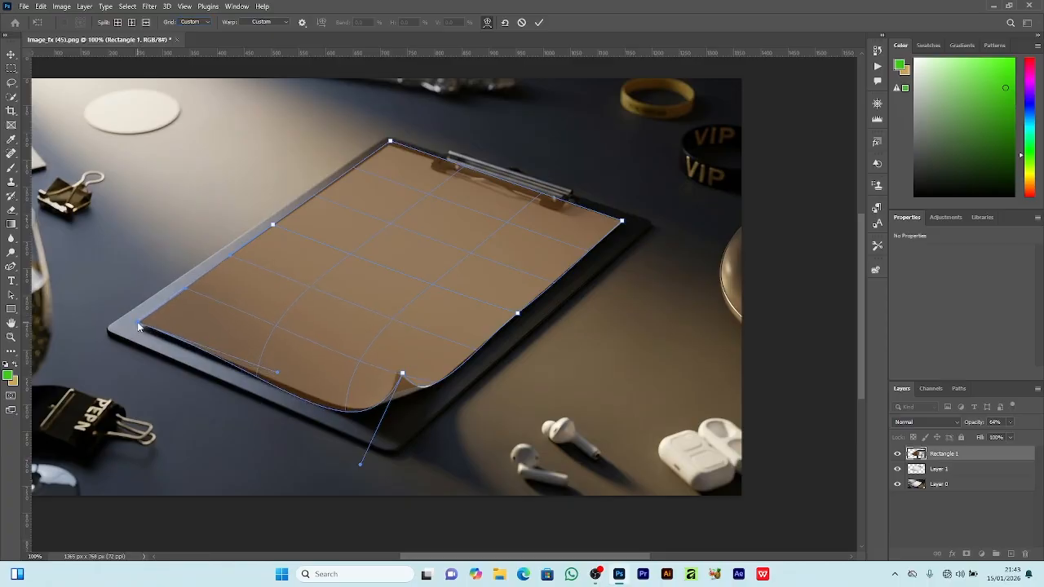
pyautogui.moveTo(402, 374); pyautogui.dragTo(401, 380)
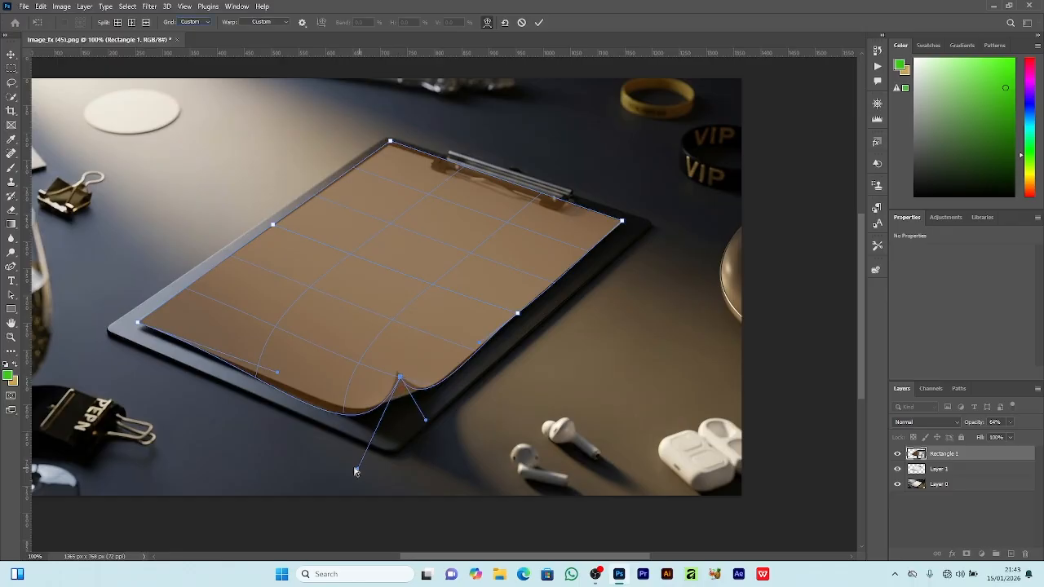
pyautogui.click(539, 23)
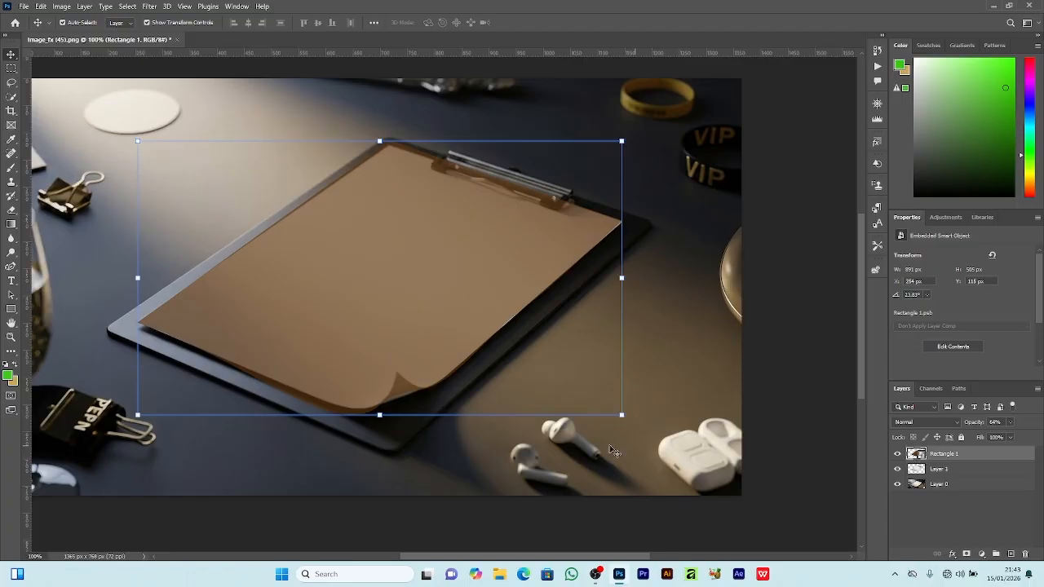
# - Set the Rectangle 1 layer's opacity to 100%
pyautogui.click(1010, 423)
pyautogui.moveTo(1011, 438); pyautogui.dragTo(1039, 440)
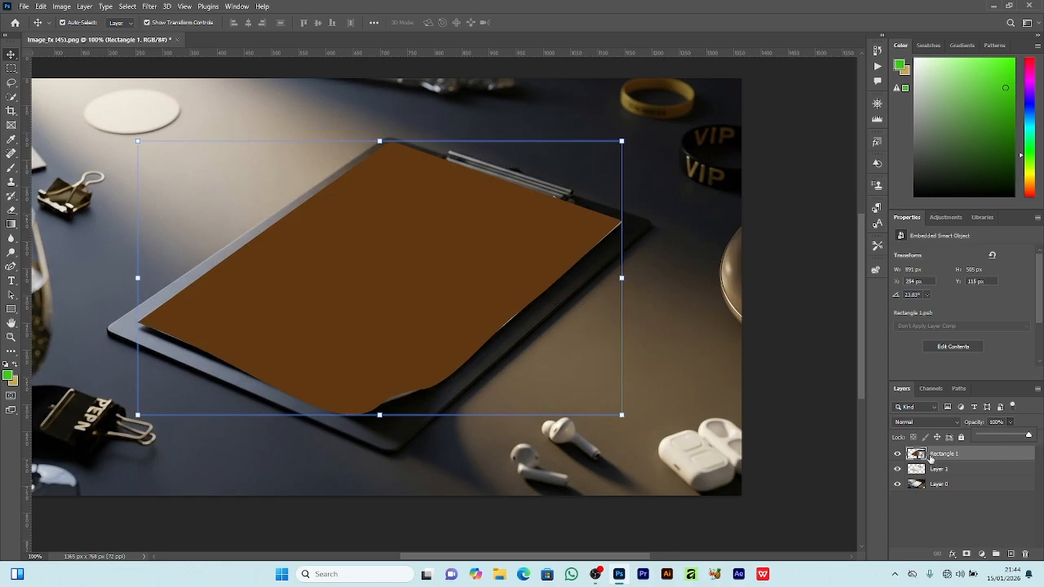
pyautogui.click(932, 456)
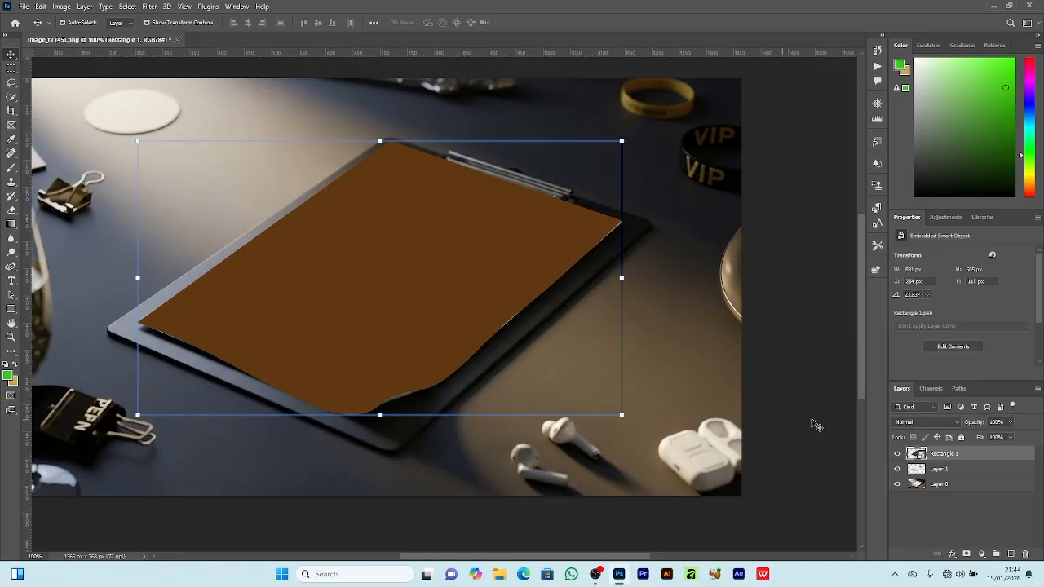
# - Open the contents of the Rectangle 1 smart object and place the NIGHT CLUB POSTER 2 file in it as an embedded image
pyautogui.doubleClick(919, 454)
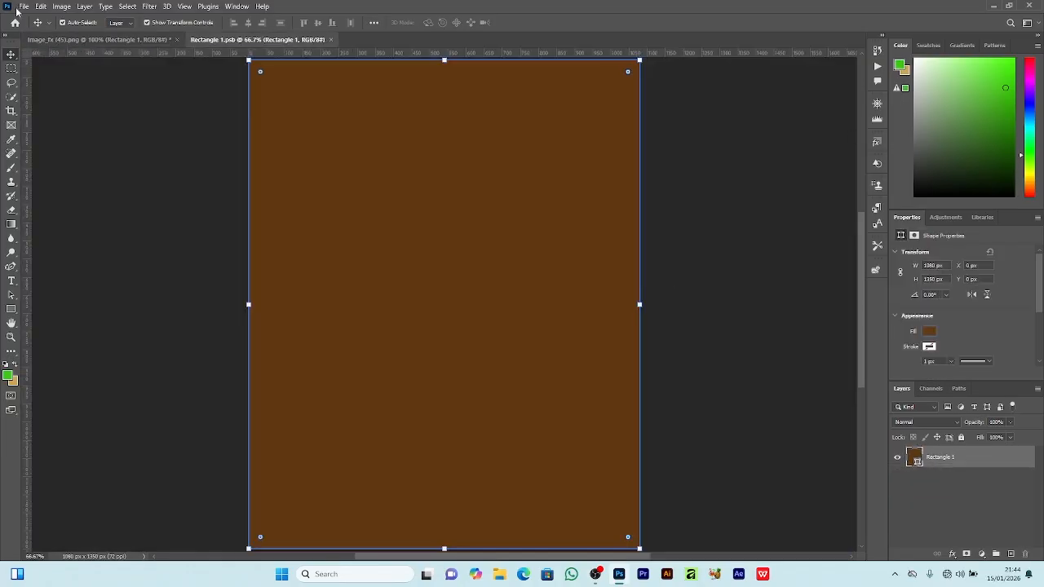
pyautogui.click(23, 6)
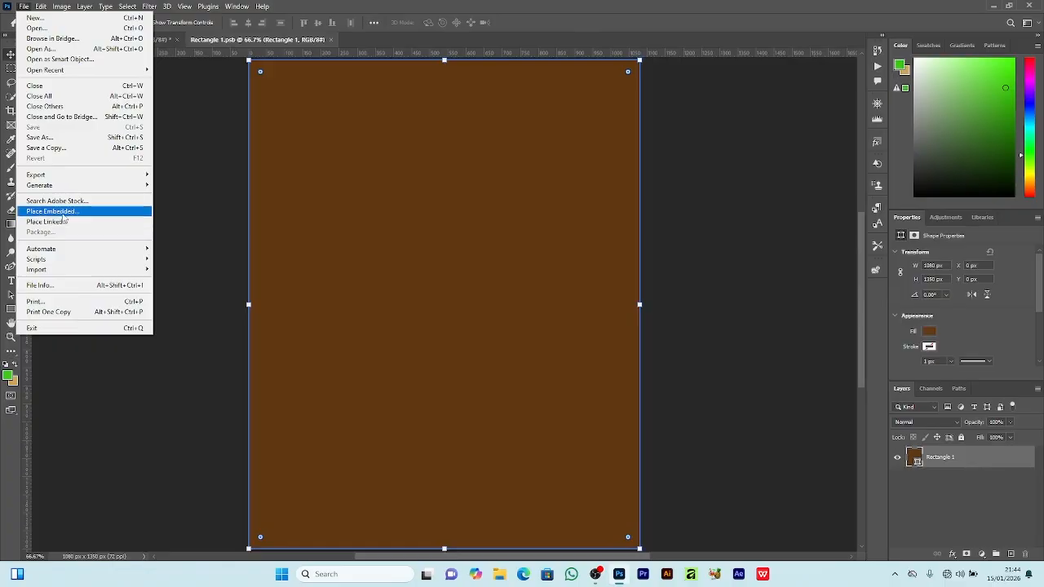
pyautogui.click(63, 213)
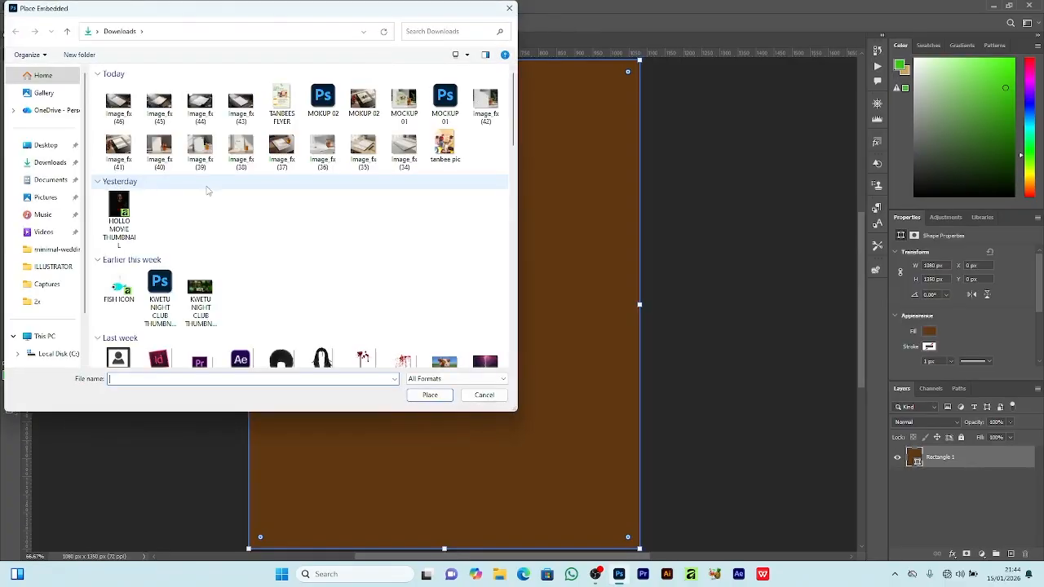
pyautogui.scroll(-5, 207, 190)
pyautogui.scroll(1, 207, 190)
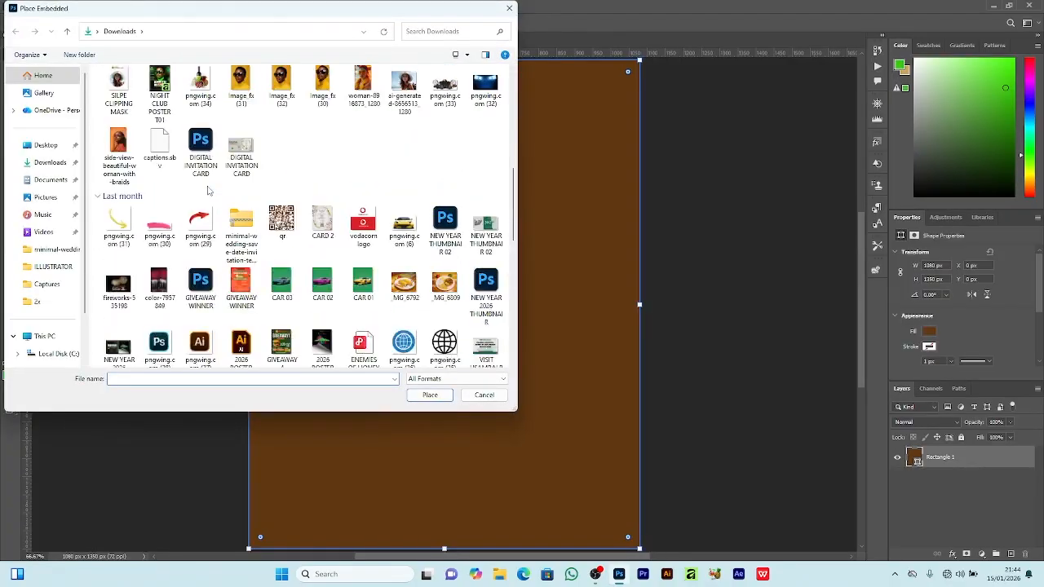
pyautogui.scroll(-2, 207, 191)
pyautogui.scroll(2, 211, 190)
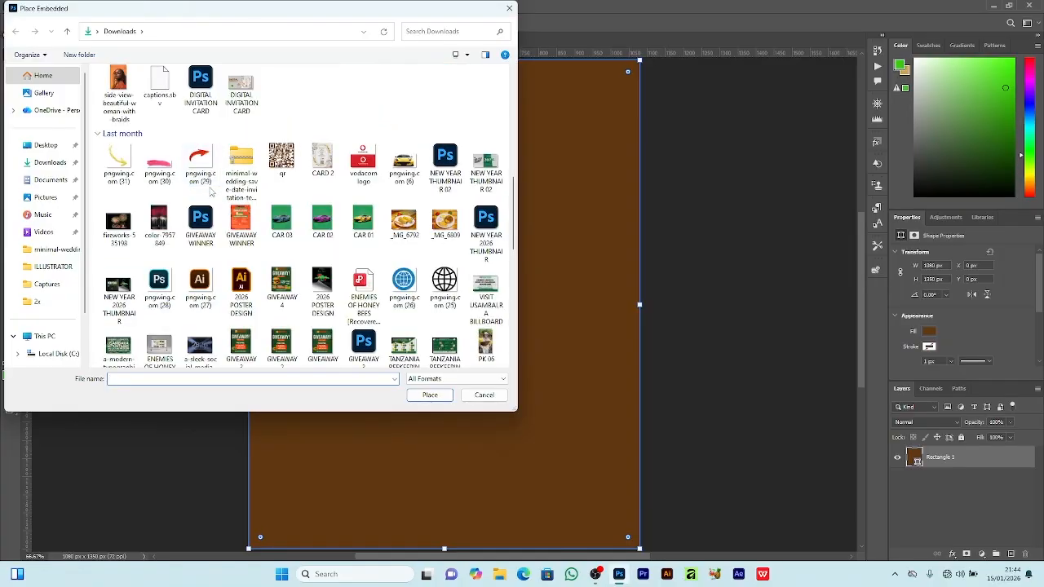
pyautogui.scroll(2, 212, 191)
pyautogui.click(201, 212)
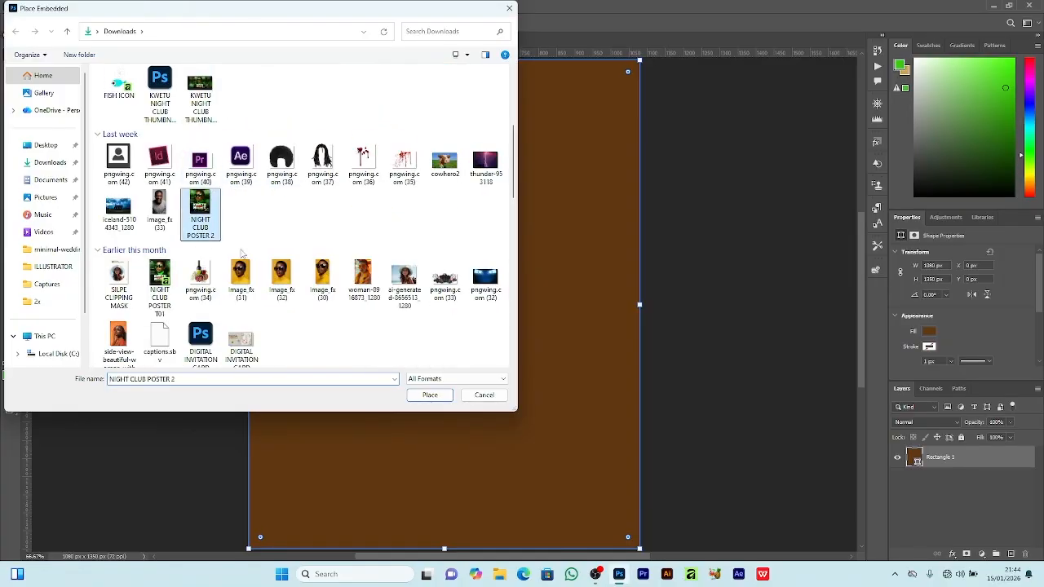
pyautogui.click(431, 398)
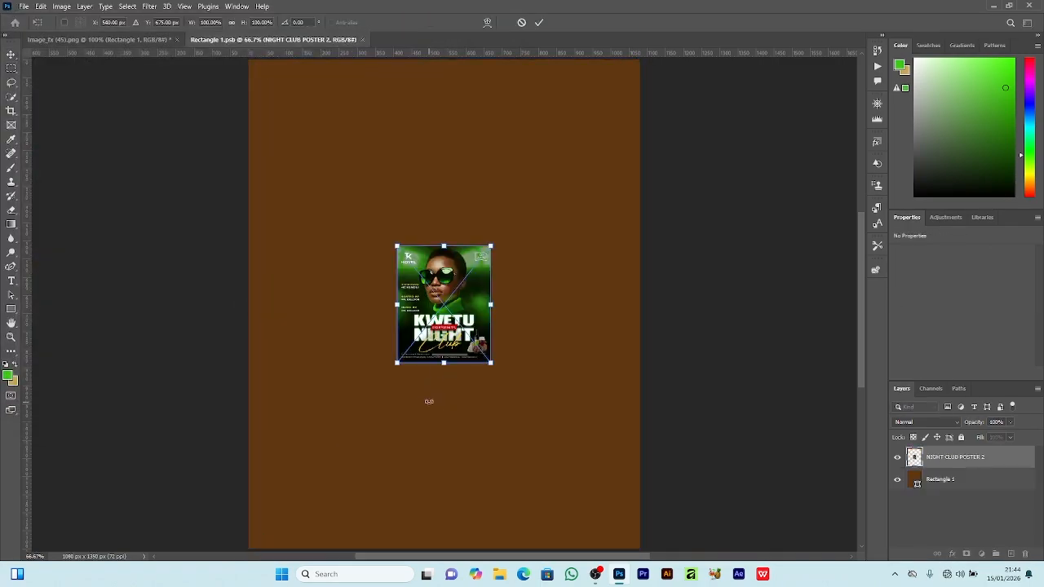
# - Scale the placed poster to about 103% so it covers the whole 1080 × 1350 px canvas, and commit the placement
pyautogui.moveTo(445, 364); pyautogui.dragTo(498, 458)
pyautogui.moveTo(502, 404); pyautogui.dragTo(503, 399)
pyautogui.hotkey('ctrl', '-')
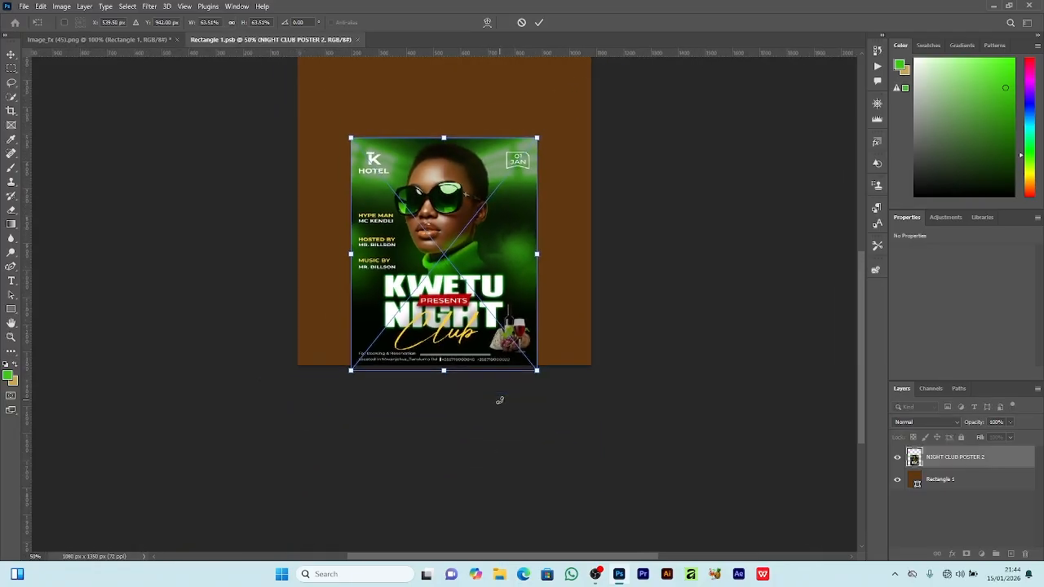
pyautogui.scroll(5, 490, 387)
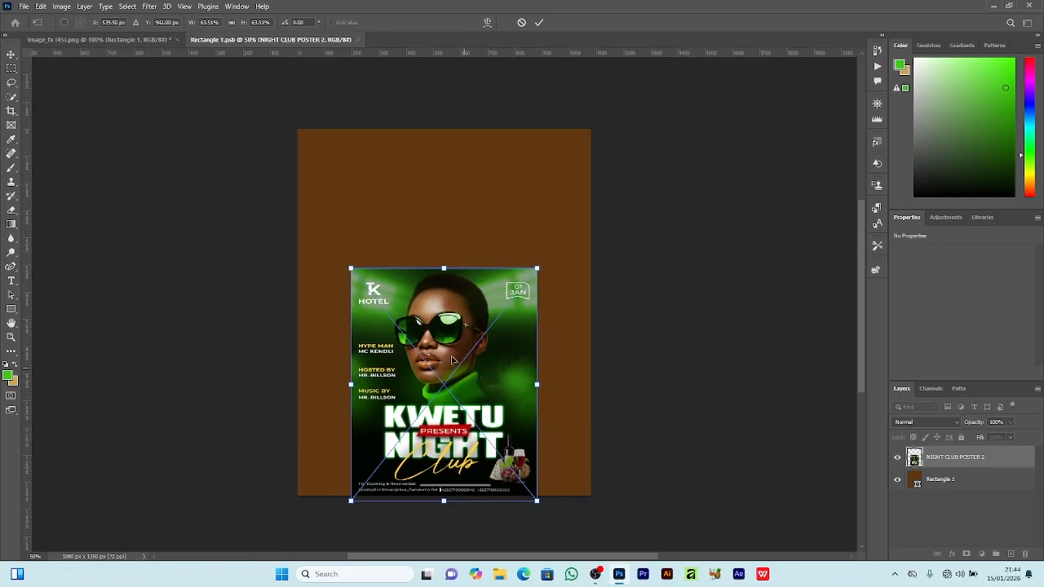
pyautogui.moveTo(446, 269); pyautogui.dragTo(450, 131)
pyautogui.moveTo(435, 244); pyautogui.dragTo(437, 238)
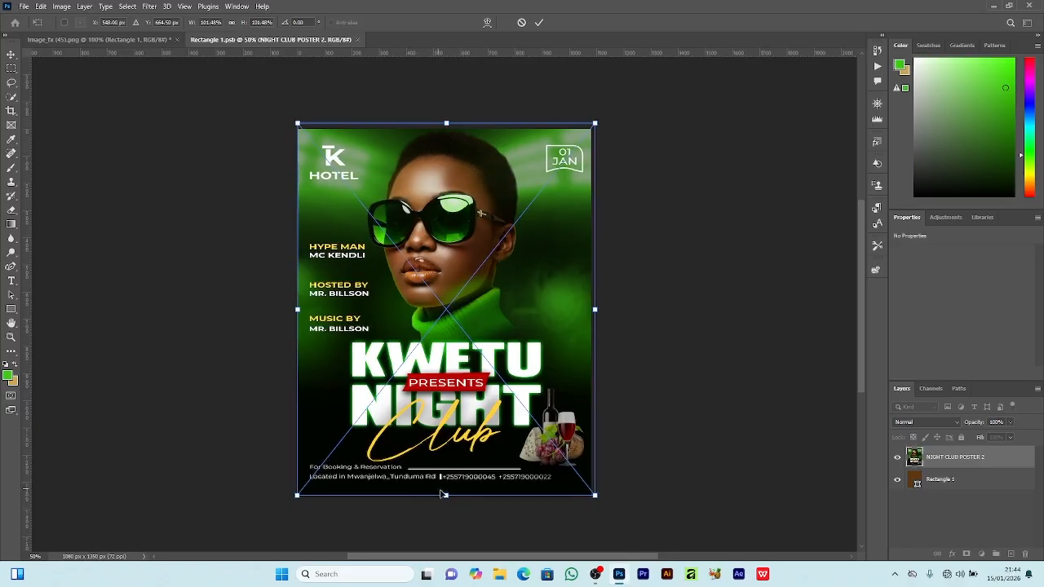
pyautogui.moveTo(446, 496); pyautogui.dragTo(447, 504)
pyautogui.moveTo(438, 438); pyautogui.dragTo(443, 427)
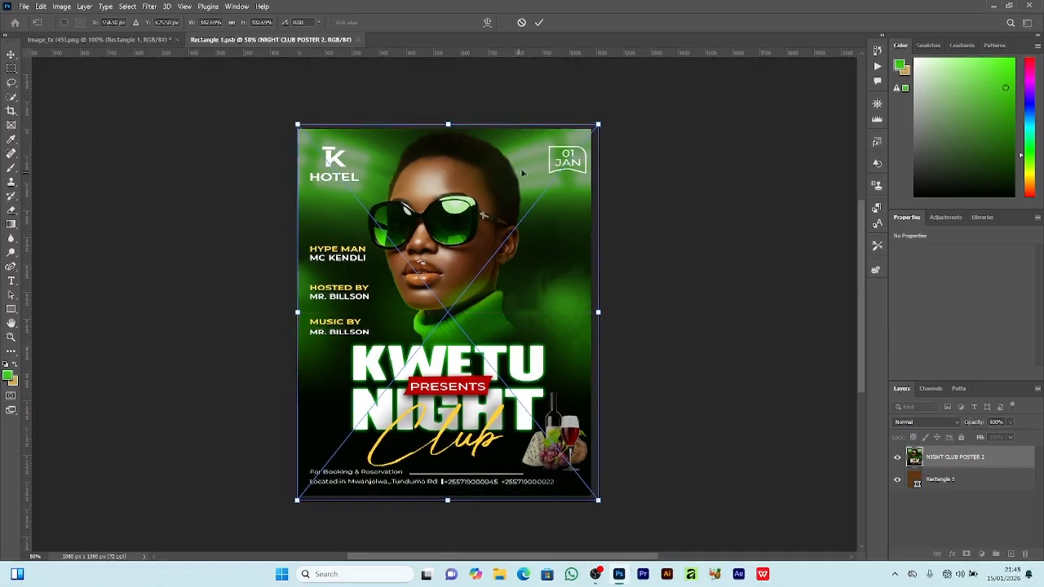
pyautogui.click(541, 23)
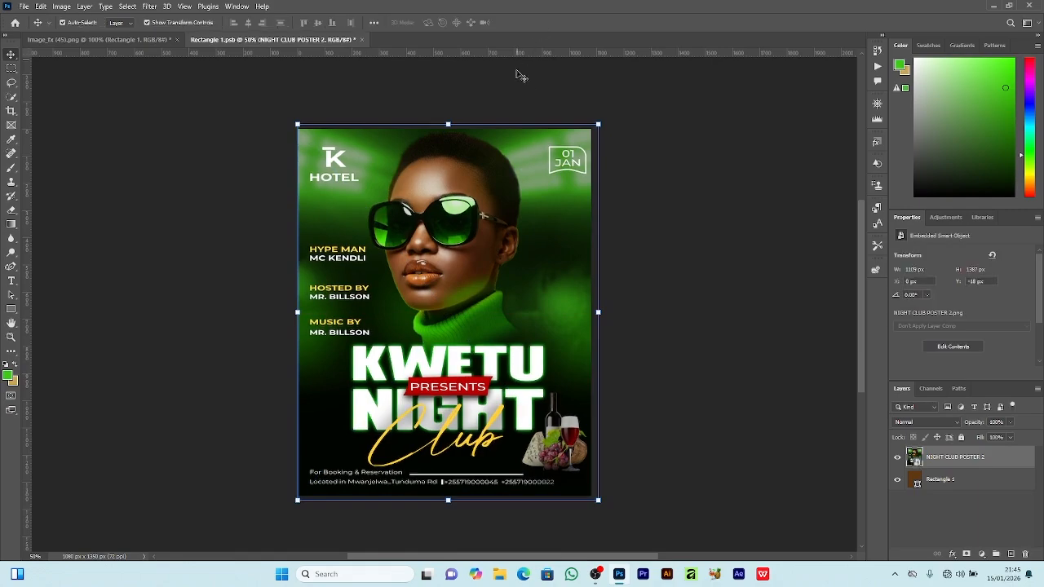
# - Save the smart object contents, return to the mockup document and clip the Rectangle 1 layer to Layer 1
pyautogui.click(27, 8)
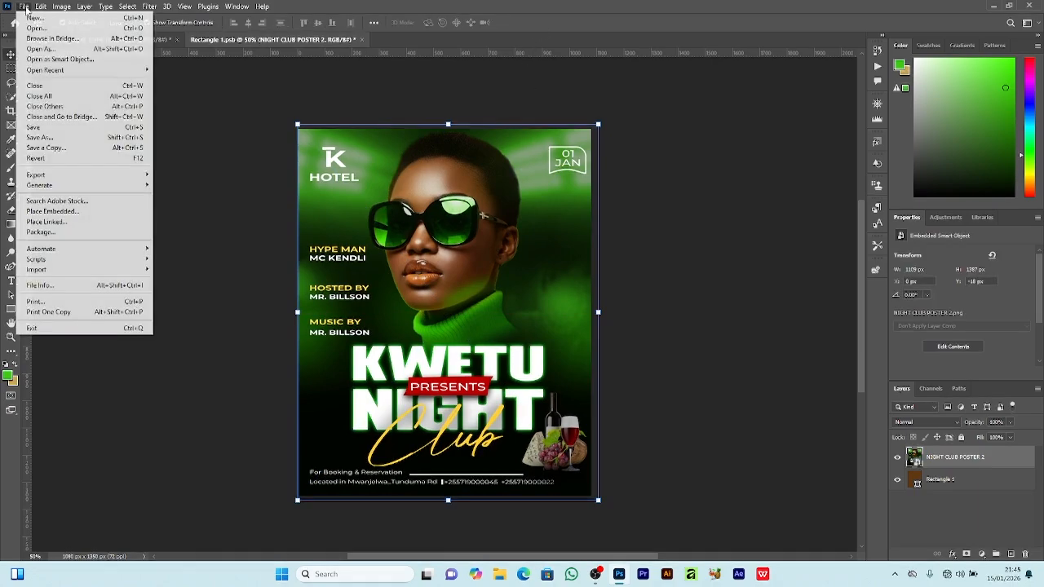
pyautogui.click(47, 128)
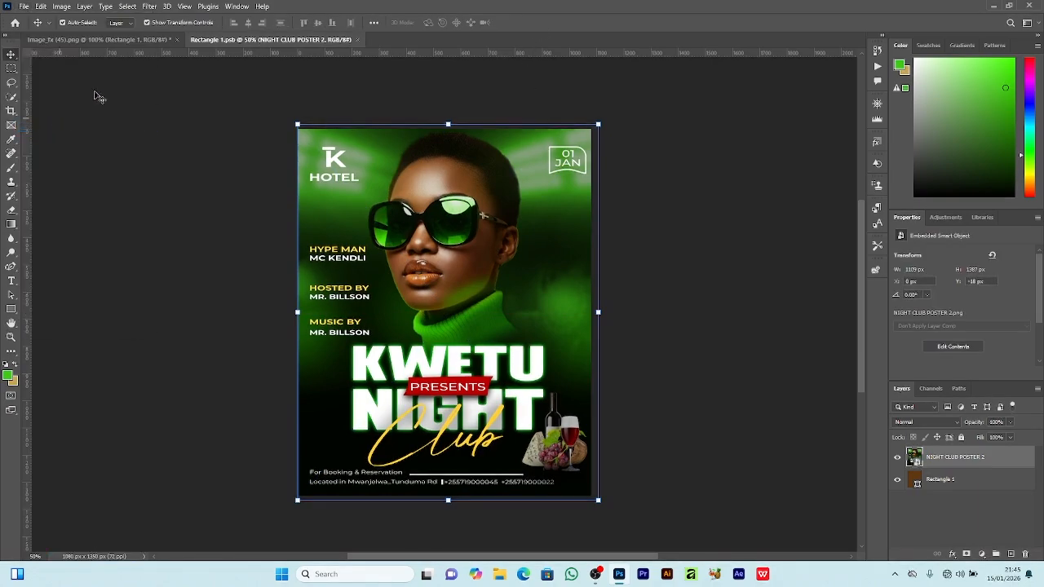
pyautogui.click(135, 41)
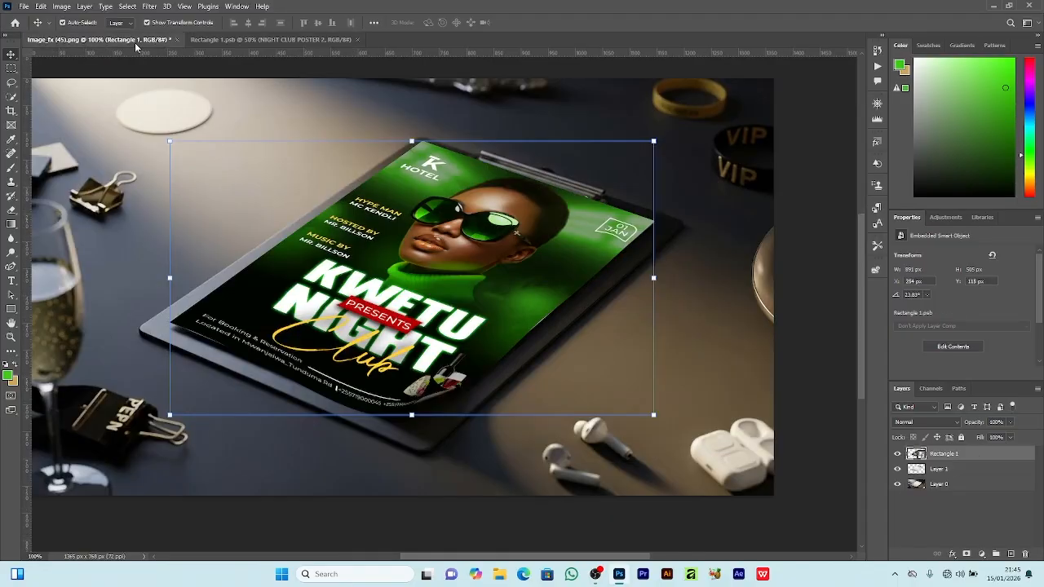
pyautogui.rightClick(944, 455)
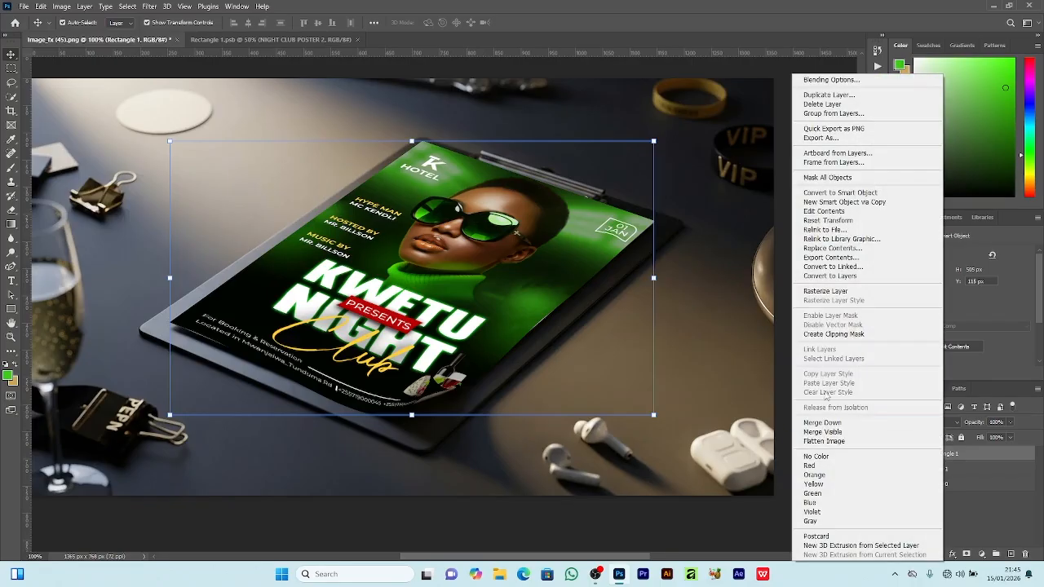
pyautogui.click(834, 334)
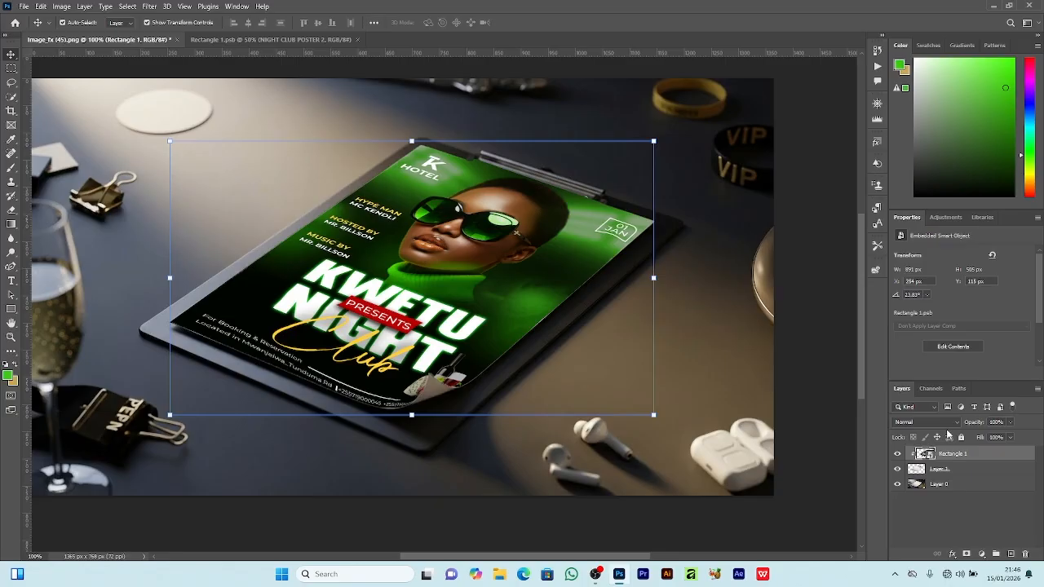
pyautogui.hotkey('ctrl', 'j')
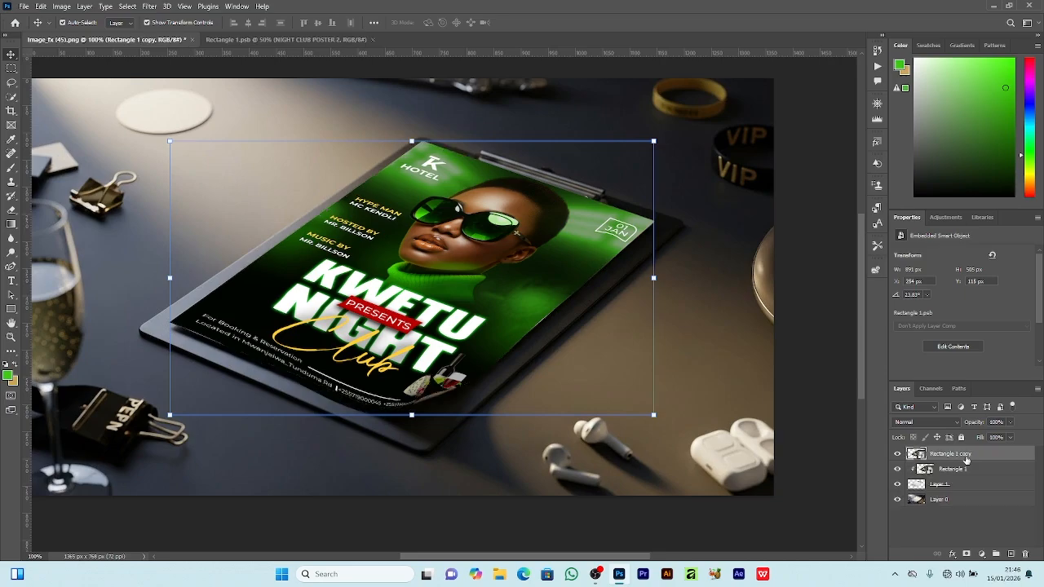
pyautogui.click(952, 423)
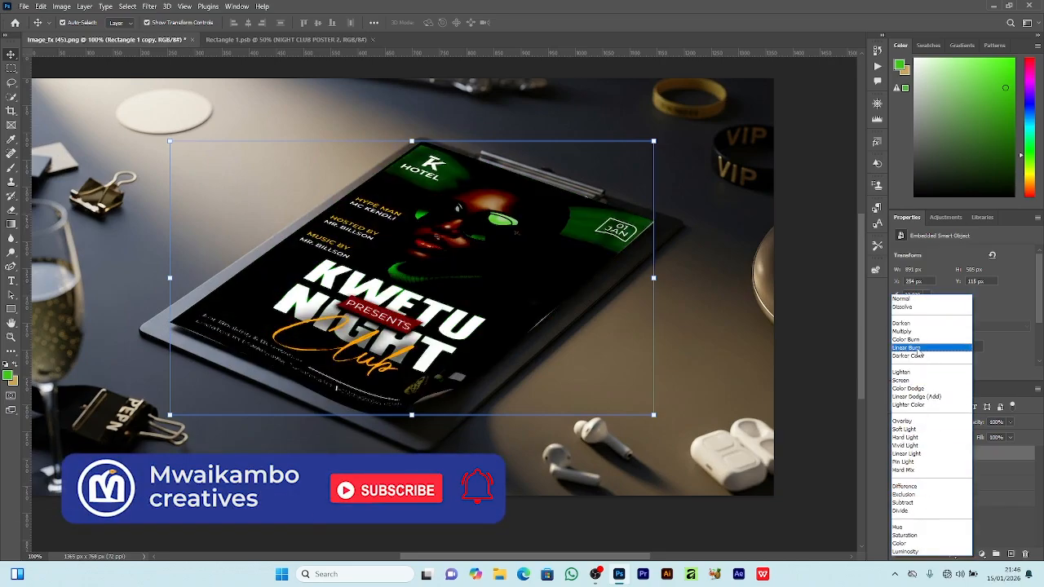
pyautogui.click(1004, 470)
pyautogui.rightClick(971, 456)
pyautogui.click(996, 456)
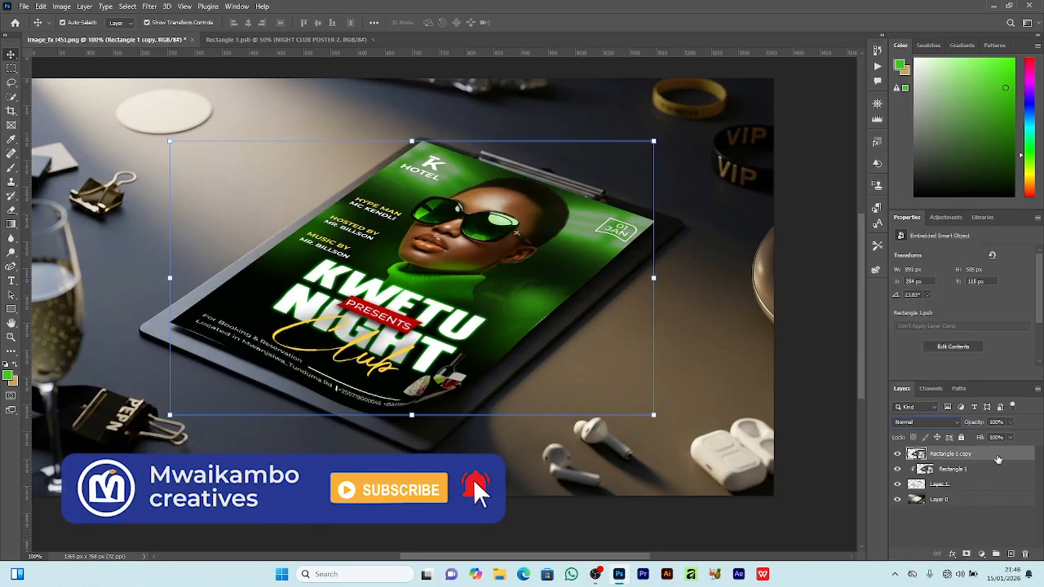
pyautogui.click(953, 555)
pyautogui.click(984, 449)
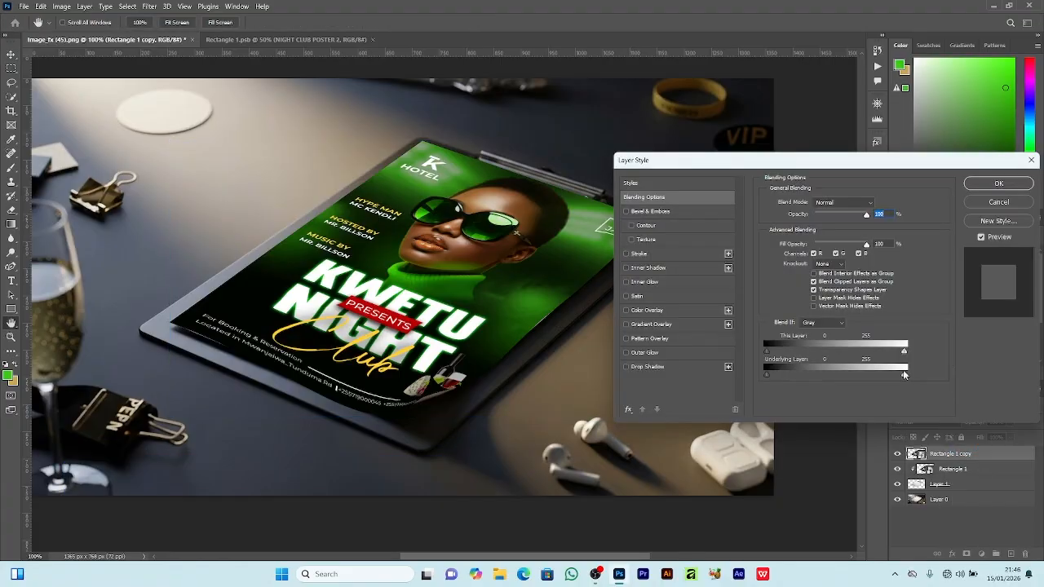
pyautogui.moveTo(904, 376); pyautogui.dragTo(863, 379)
pyautogui.press('Return')
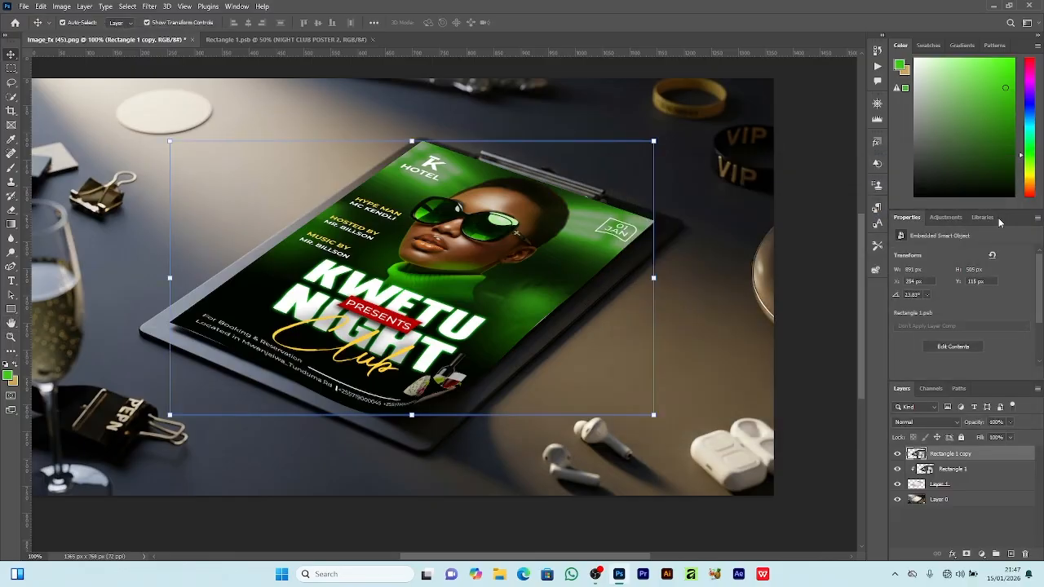
# - Set Rectangle 1 to Multiply and split its Blend If underlying-layer white point to 214 / 255
pyautogui.click(921, 422)
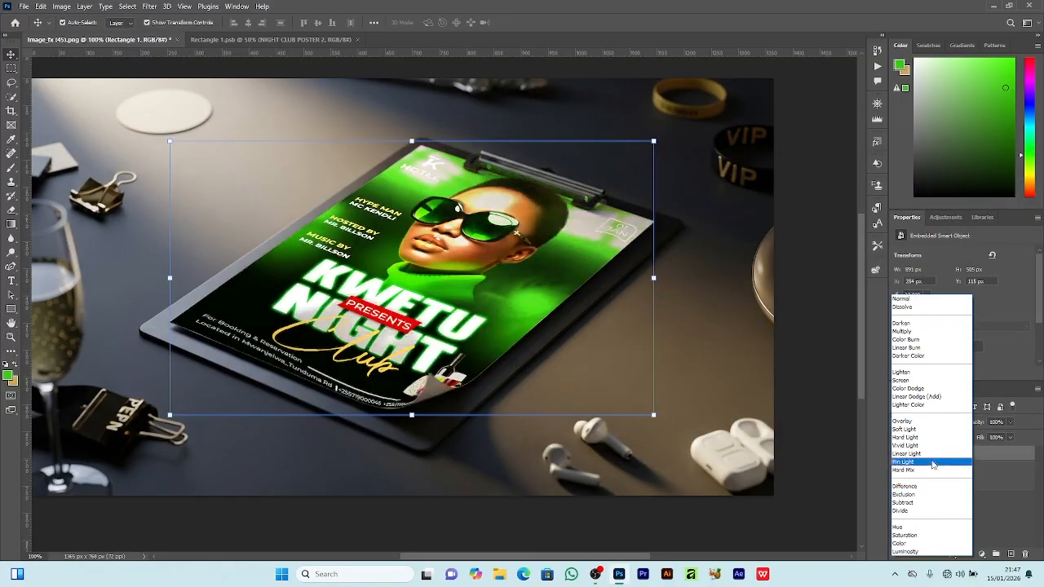
pyautogui.click(902, 331)
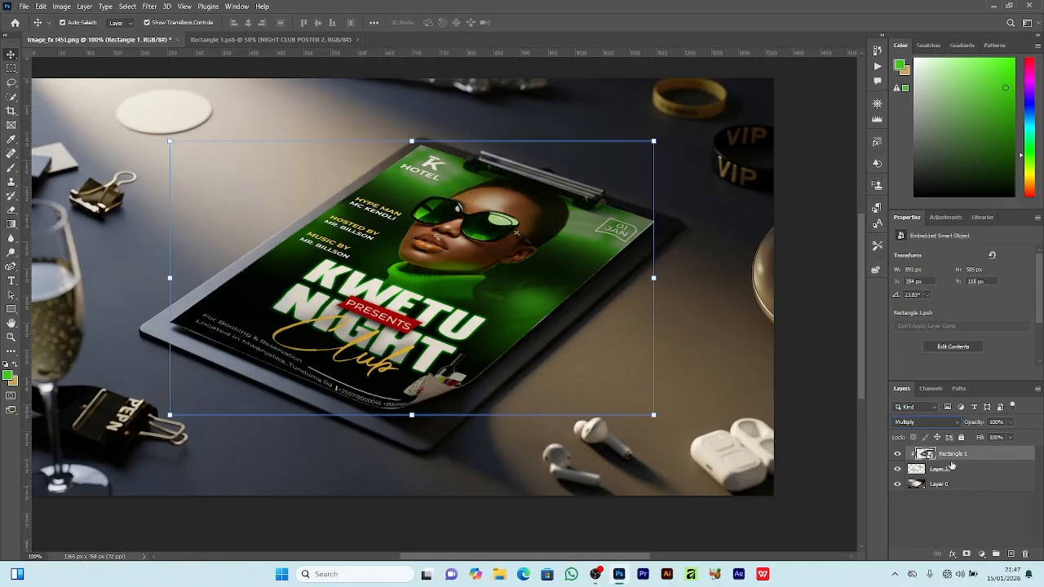
pyautogui.click(953, 554)
pyautogui.click(975, 449)
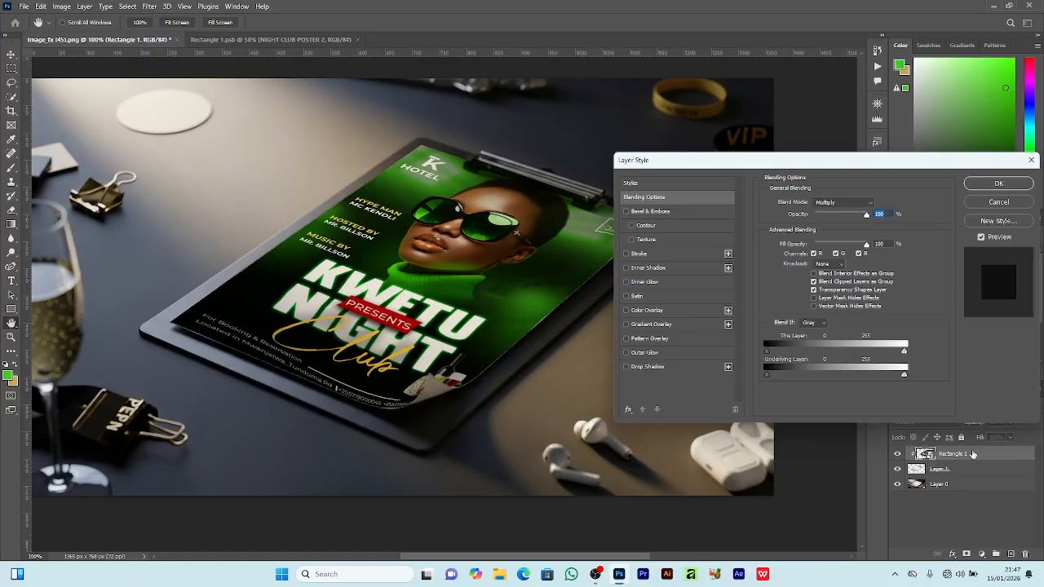
pyautogui.moveTo(906, 379); pyautogui.dragTo(887, 377)
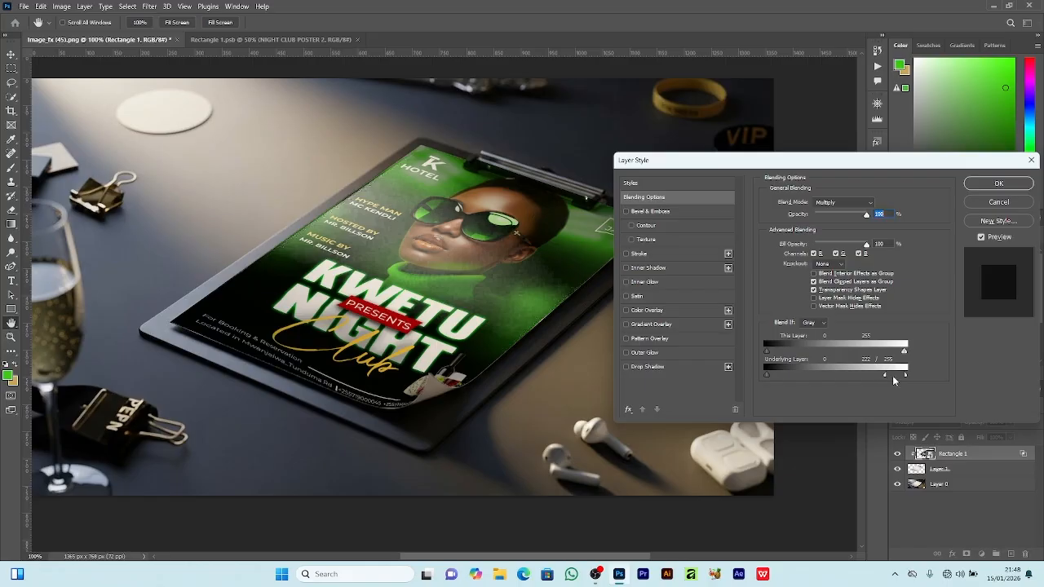
pyautogui.moveTo(885, 376); pyautogui.dragTo(883, 376)
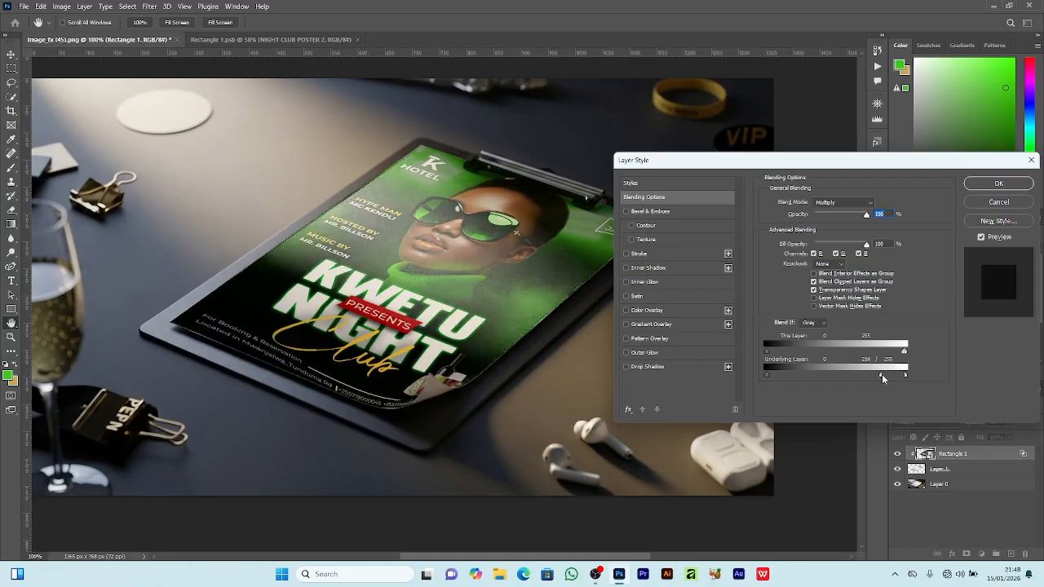
pyautogui.click(999, 182)
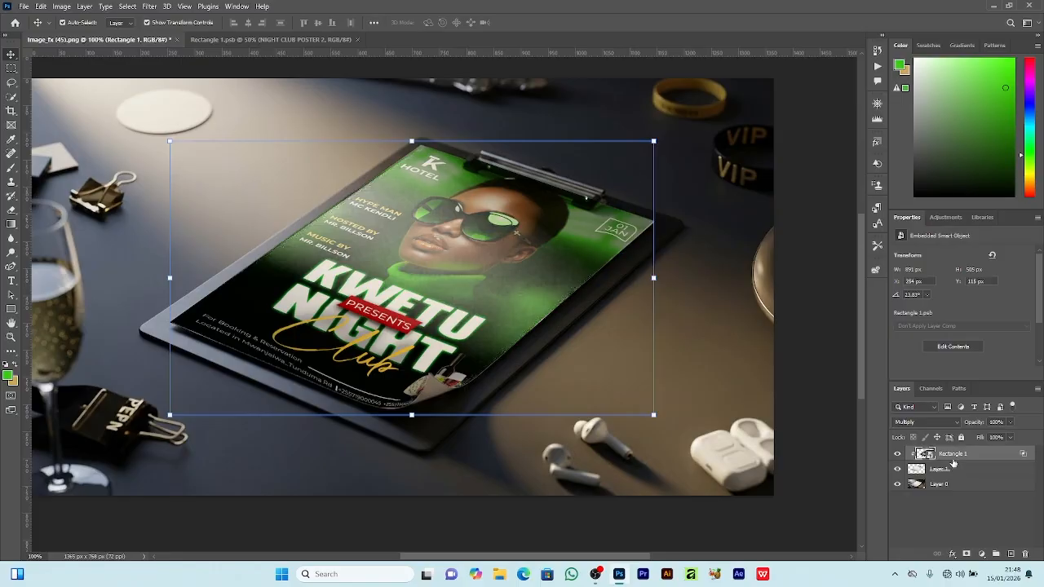
# - Duplicate Rectangle 1, reduce the copy's opacity to 47% and clip it to Layer 1
pyautogui.hotkey('ctrl', 'j')
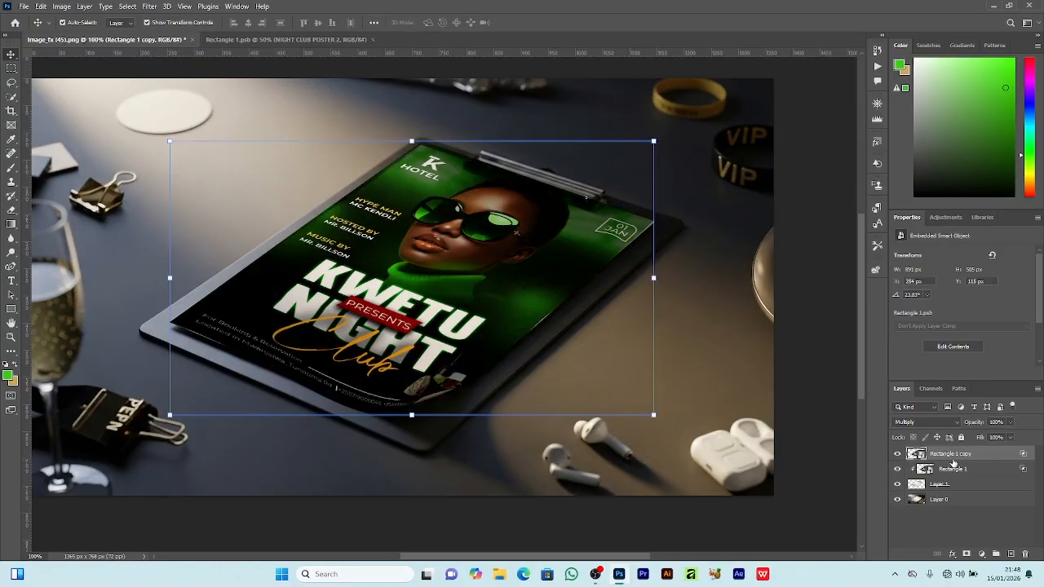
pyautogui.click(1010, 421)
pyautogui.moveTo(1015, 438); pyautogui.dragTo(984, 439)
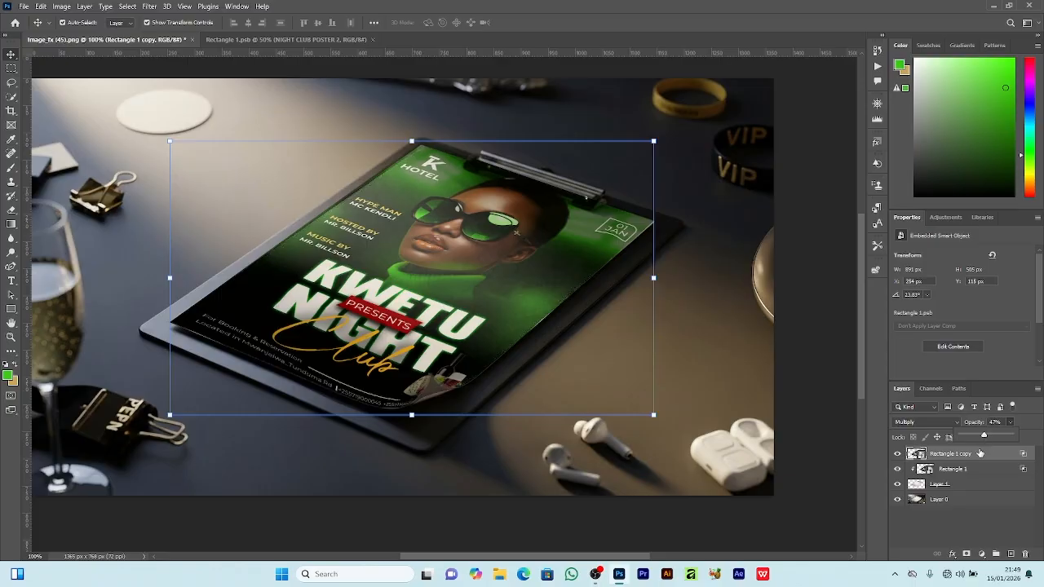
pyautogui.rightClick(981, 453)
pyautogui.click(852, 332)
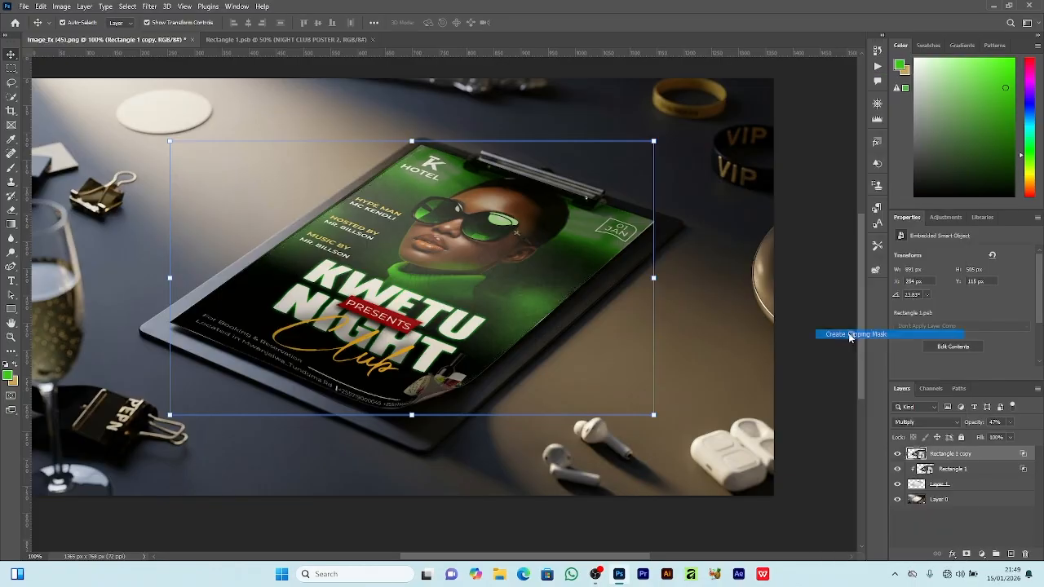
# - Darken the background photo on Layer 0 with a Curves adjustment that maps input 123 to output 107
pyautogui.click(729, 395)
pyautogui.scroll(1, 734, 400)
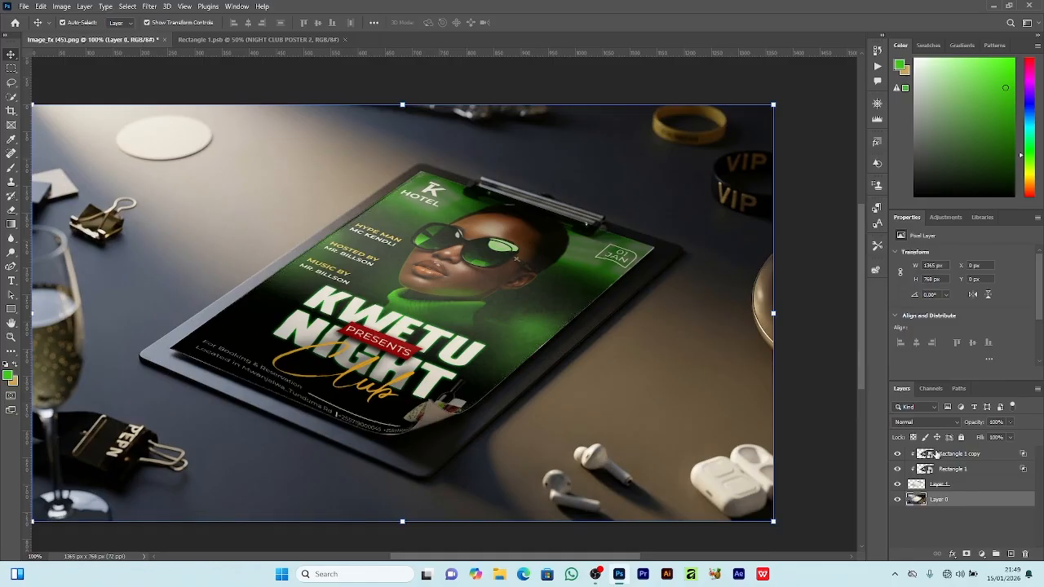
pyautogui.click(983, 470)
pyautogui.click(698, 410)
pyautogui.scroll(1, 698, 410)
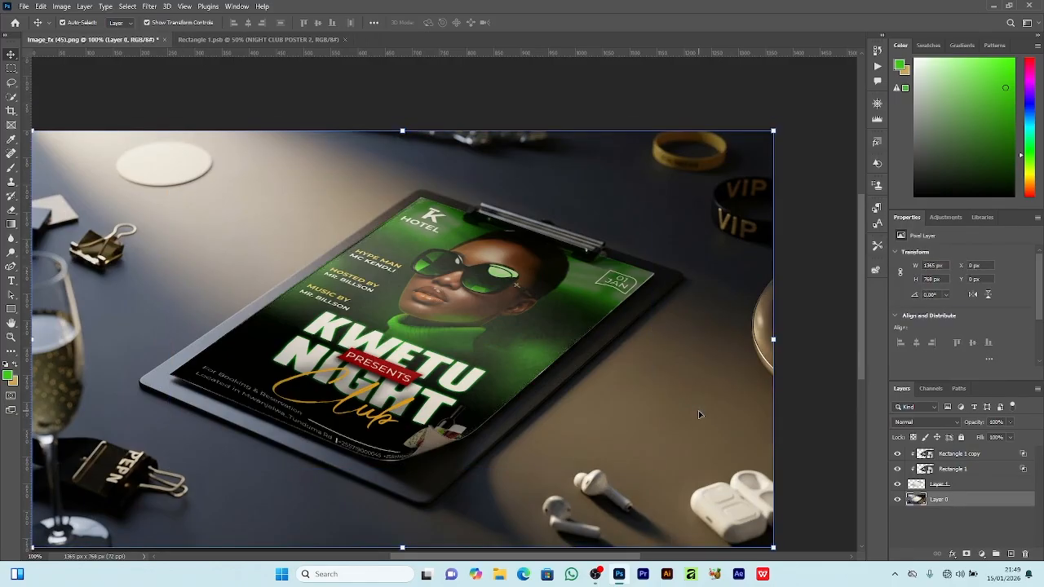
pyautogui.click(61, 7)
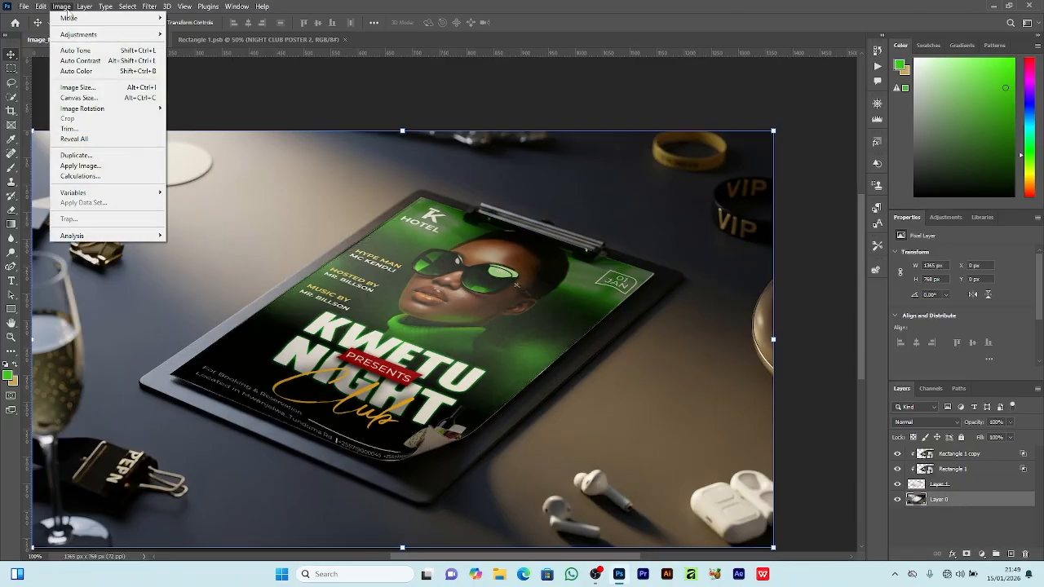
pyautogui.moveTo(90, 35)
pyautogui.click(186, 54)
pyautogui.moveTo(778, 230); pyautogui.dragTo(775, 241)
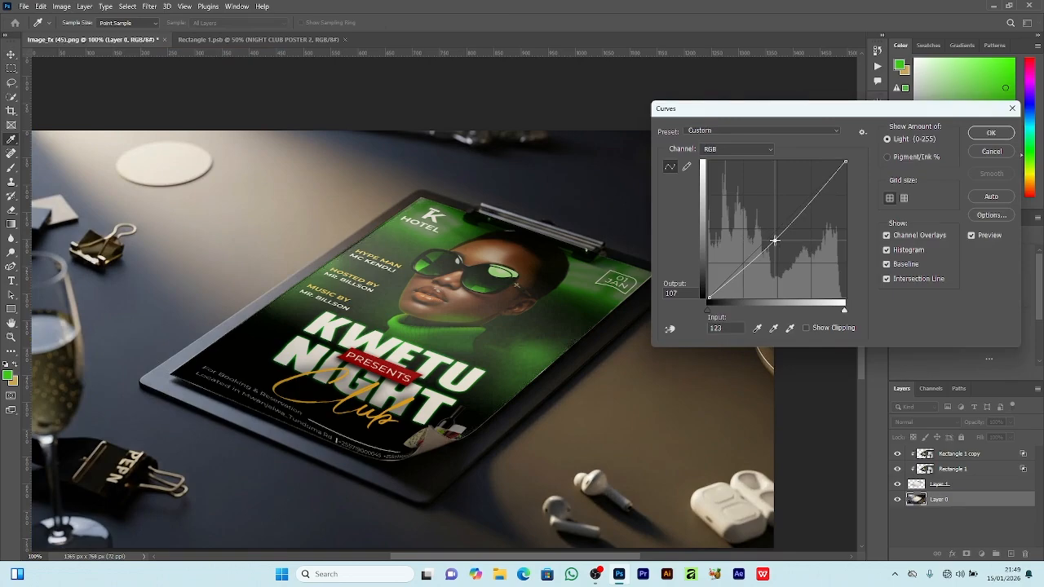
pyautogui.click(989, 134)
pyautogui.click(975, 455)
pyautogui.click(981, 554)
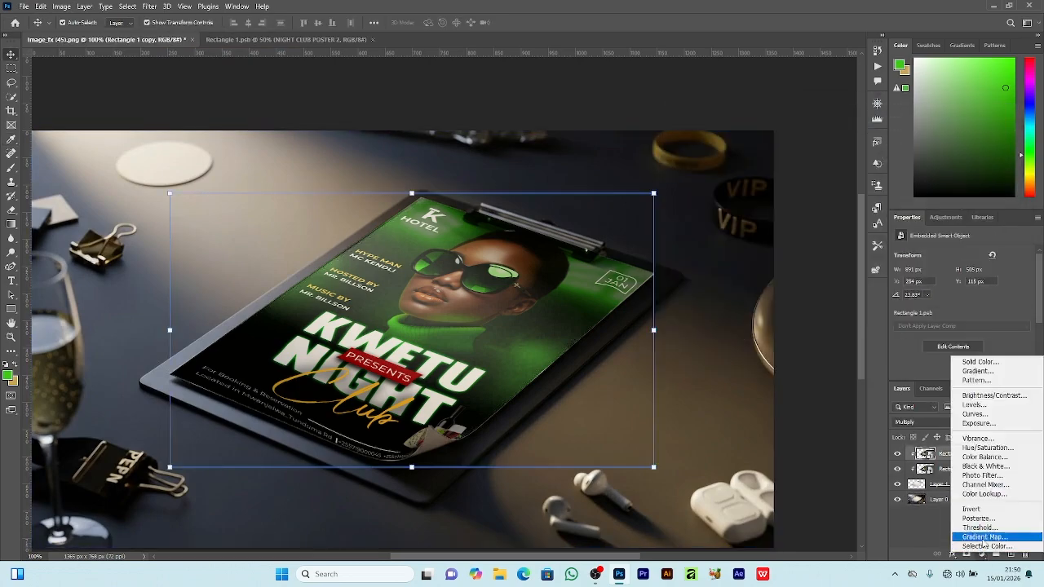
pyautogui.click(990, 448)
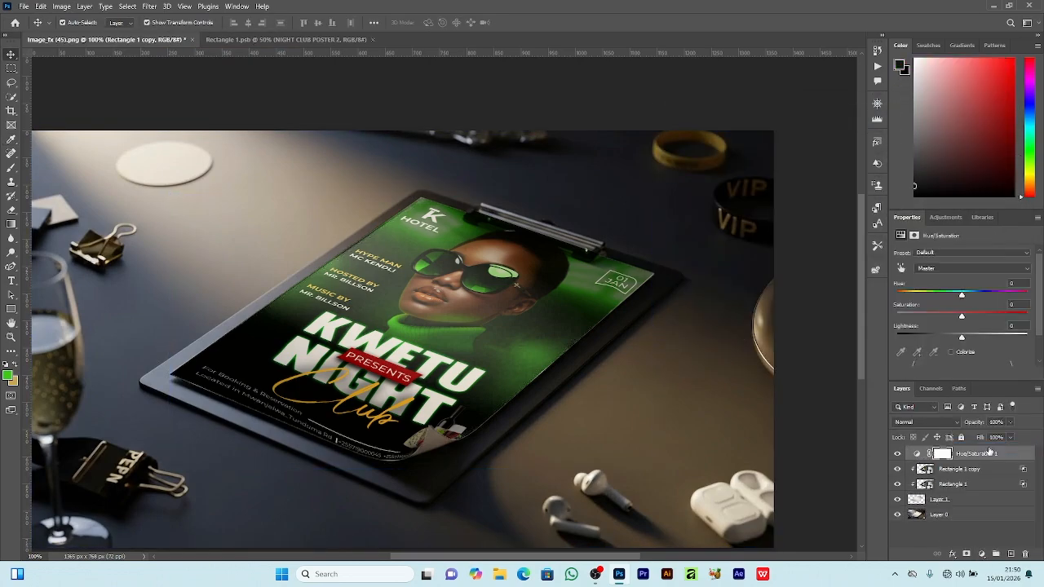
pyautogui.press('Delete')
pyautogui.press('Delete')
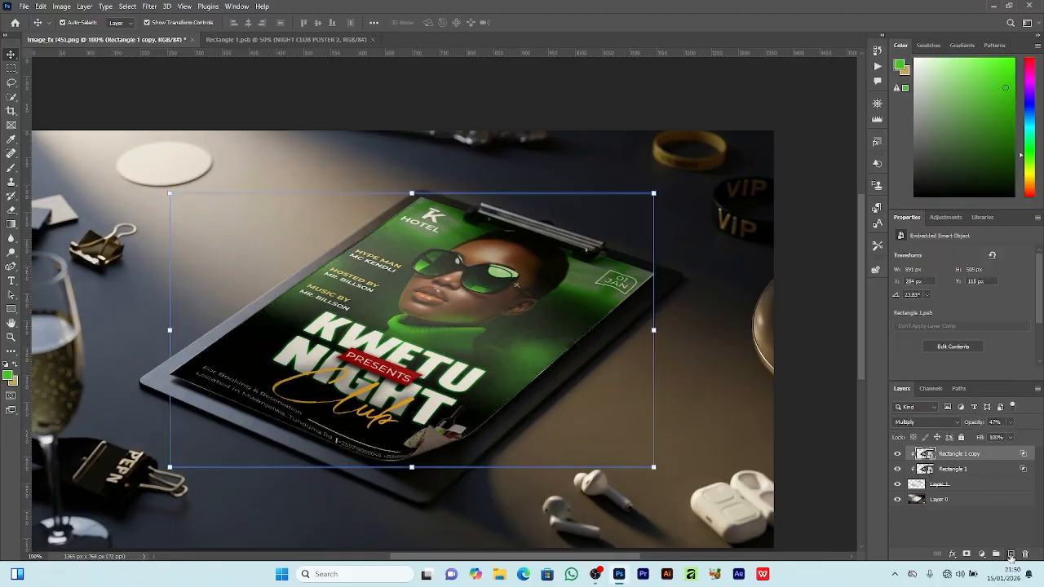
pyautogui.click(1011, 555)
pyautogui.click(981, 554)
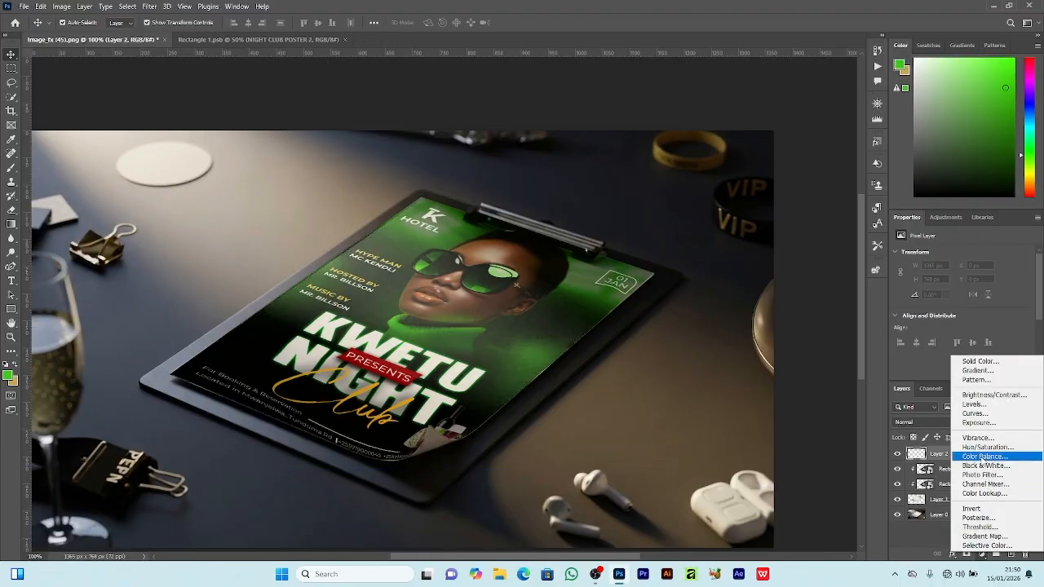
pyautogui.click(982, 458)
pyautogui.press('Delete')
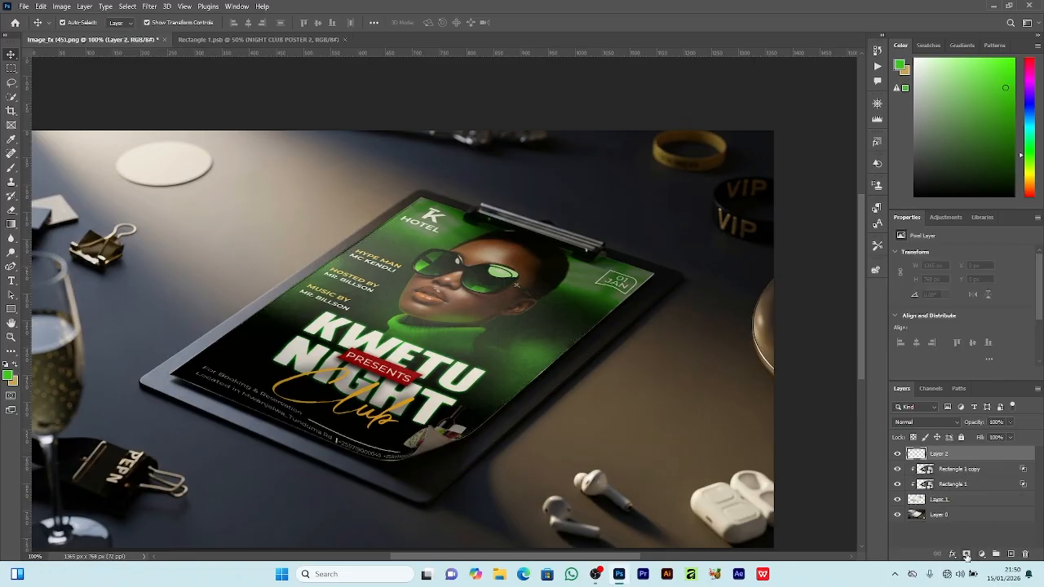
pyautogui.click(982, 554)
pyautogui.click(924, 455)
pyautogui.press('Delete')
# - Add a Hue/Saturation adjustment above Layer 0 with hue +17 and saturation about -14, clipped to Layer 0
pyautogui.click(947, 502)
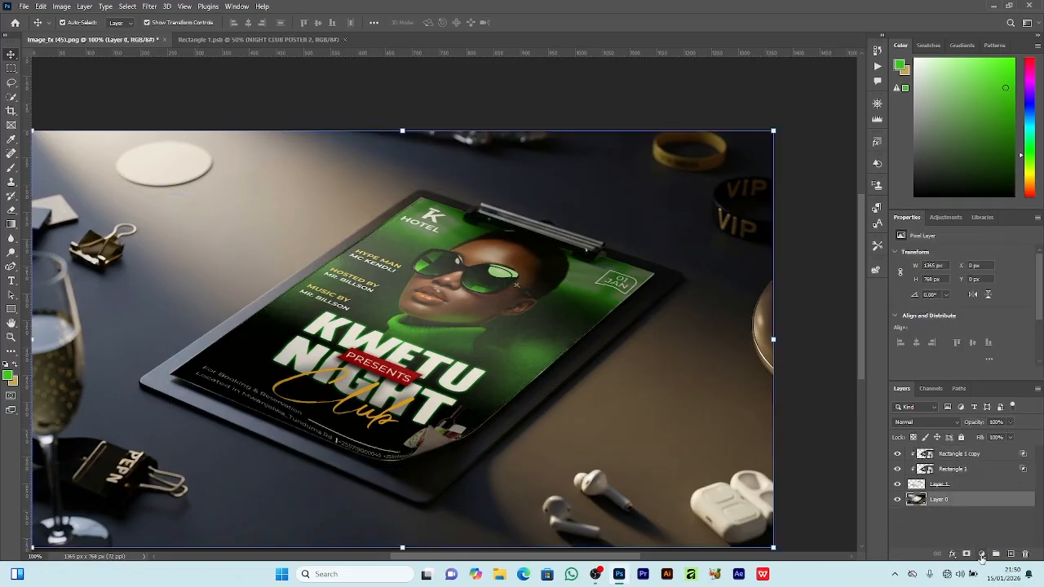
pyautogui.click(981, 555)
pyautogui.click(987, 451)
pyautogui.moveTo(962, 294); pyautogui.dragTo(948, 315)
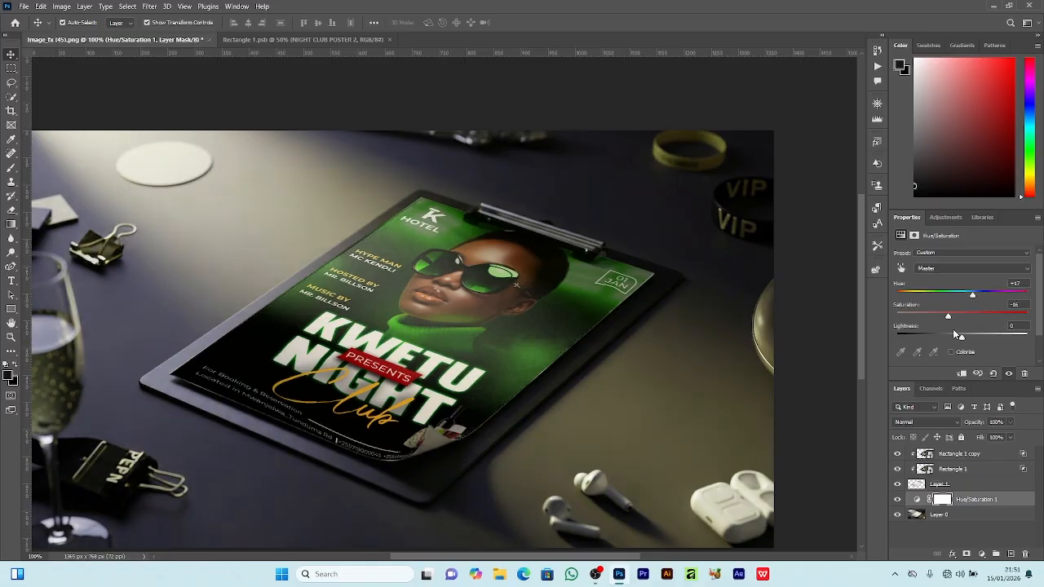
pyautogui.click(982, 513)
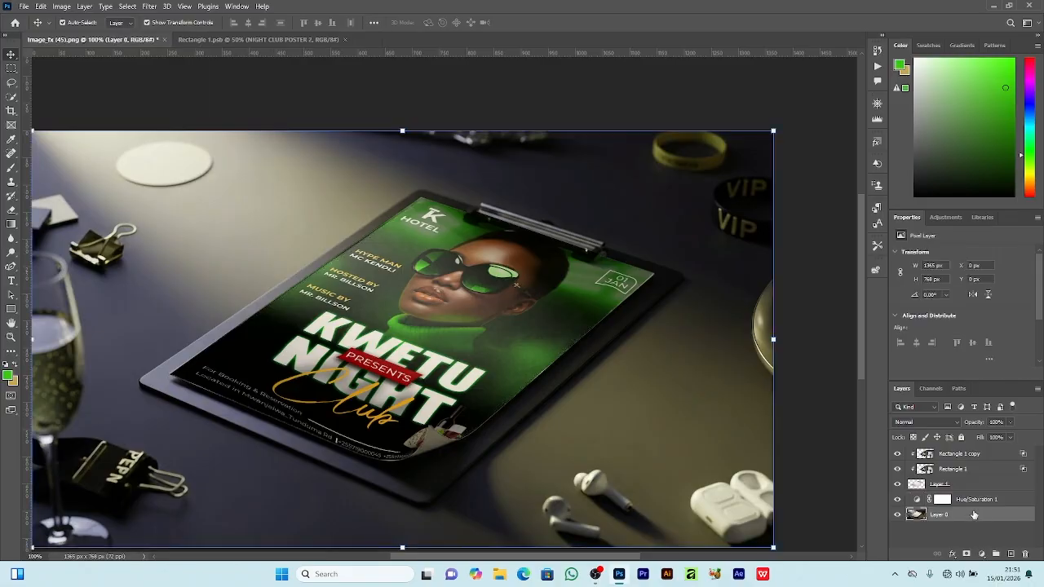
pyautogui.click(974, 500)
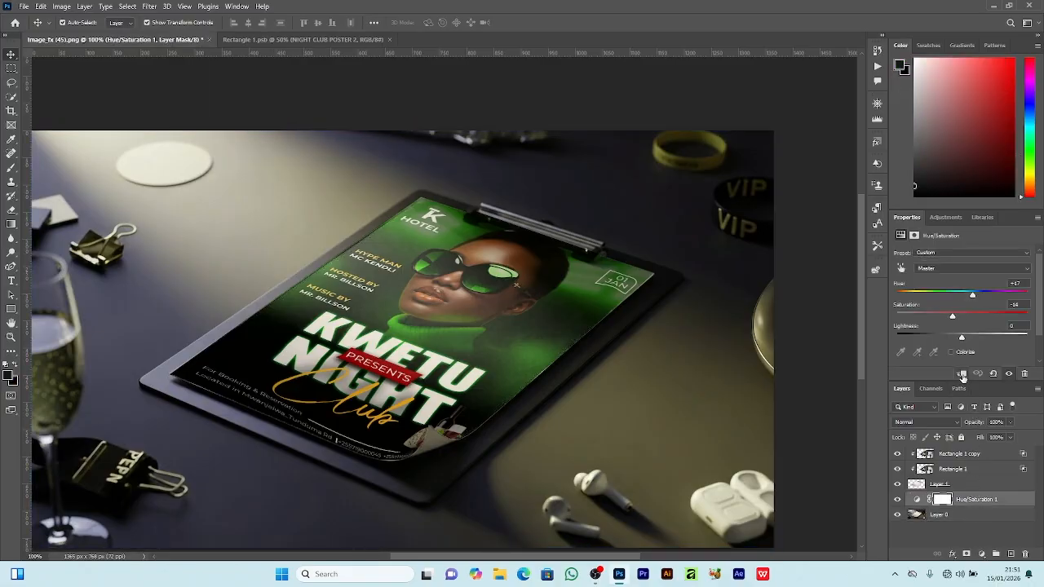
pyautogui.click(962, 375)
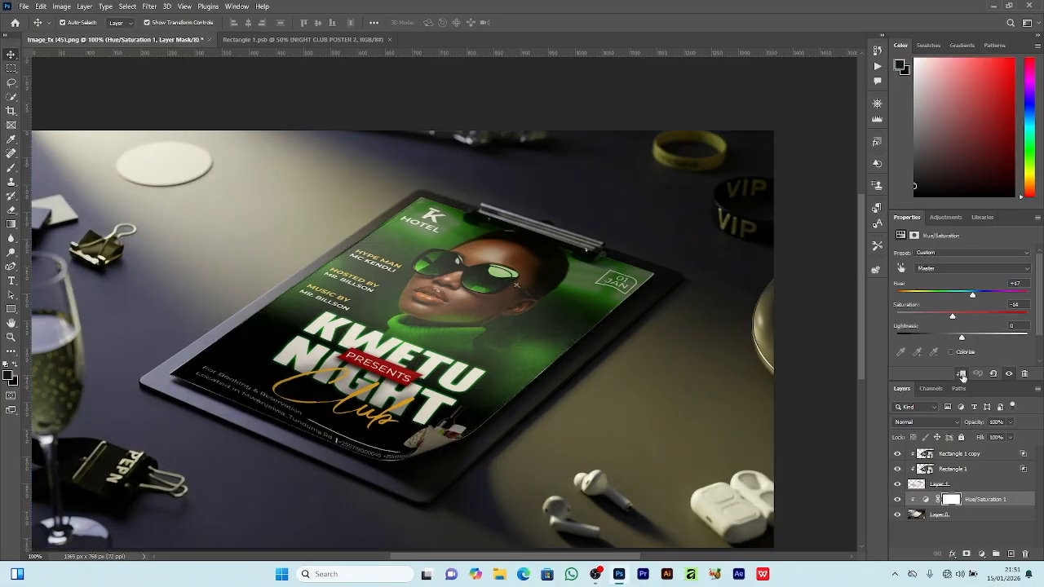
pyautogui.rightClick(982, 506)
# - Add a Vibrance adjustment above the Hue/Saturation layer with vibrance -29 and saturation +54
pyautogui.click(982, 555)
pyautogui.click(982, 555)
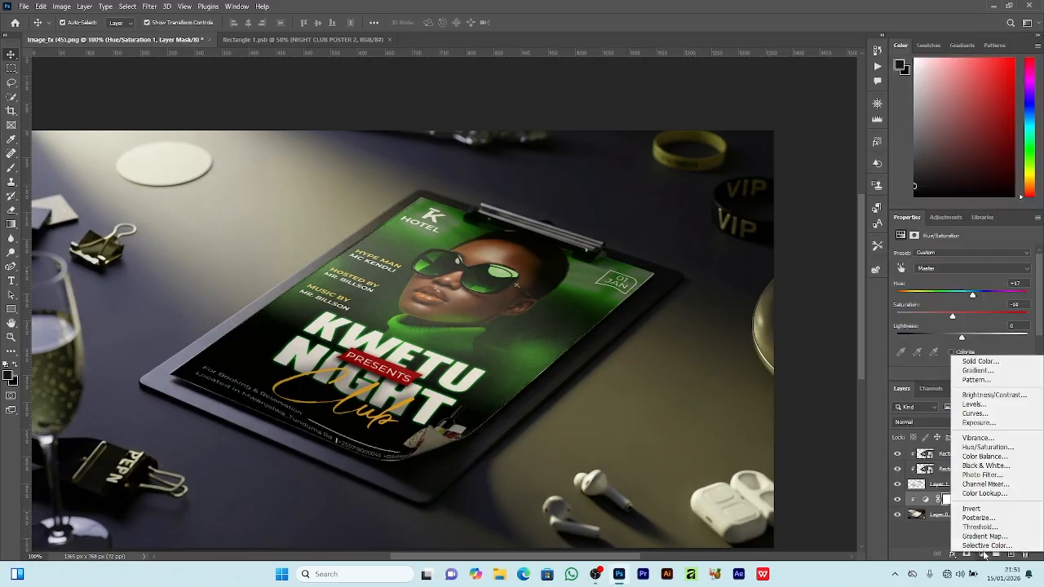
pyautogui.click(989, 439)
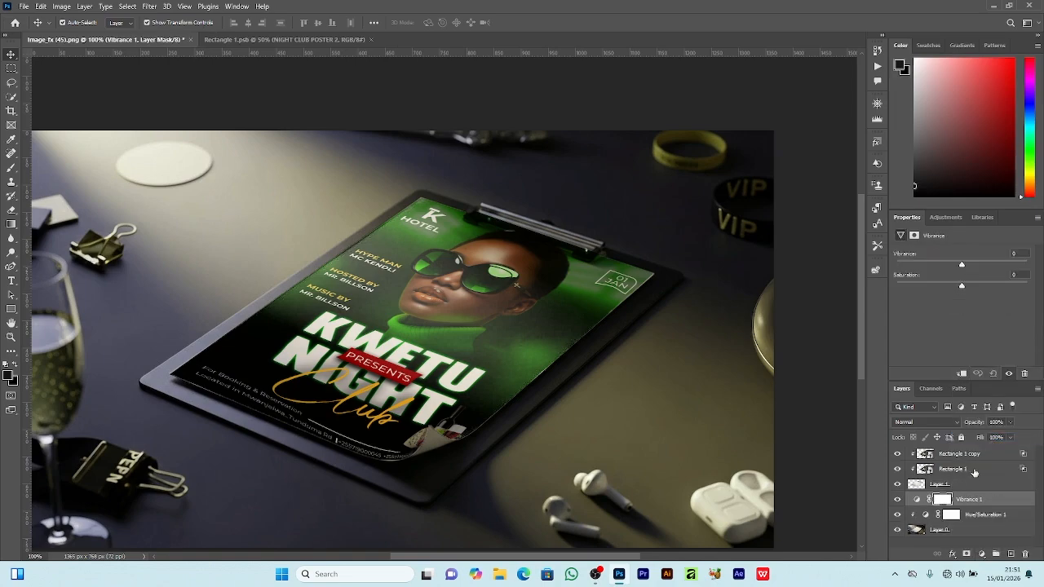
pyautogui.moveTo(943, 278); pyautogui.dragTo(919, 291)
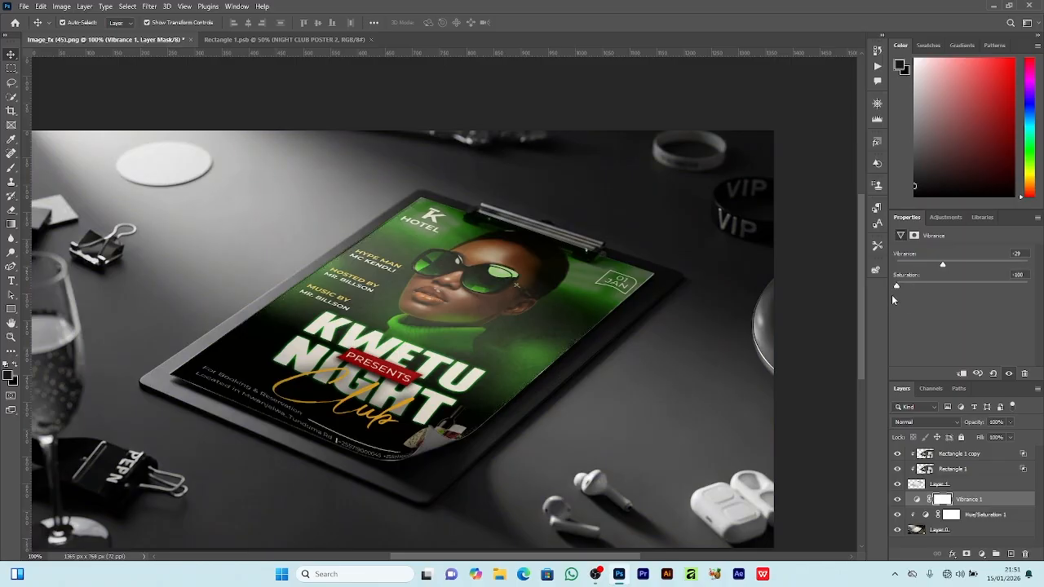
pyautogui.moveTo(893, 300); pyautogui.dragTo(984, 301)
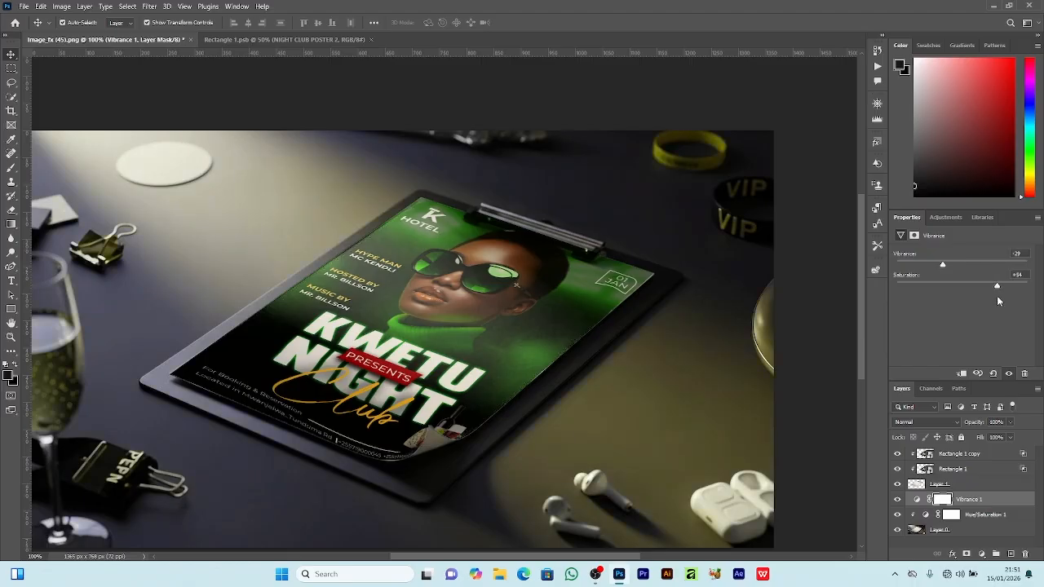